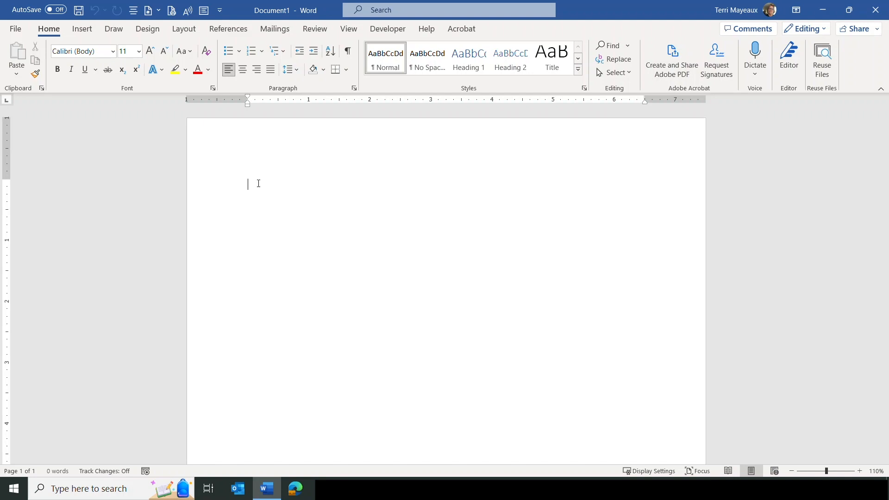
Step: Type the title 'The Smith Family 400 Years' and a 54-word introduction inviting family stories
{"action": "type", "text": "T"}
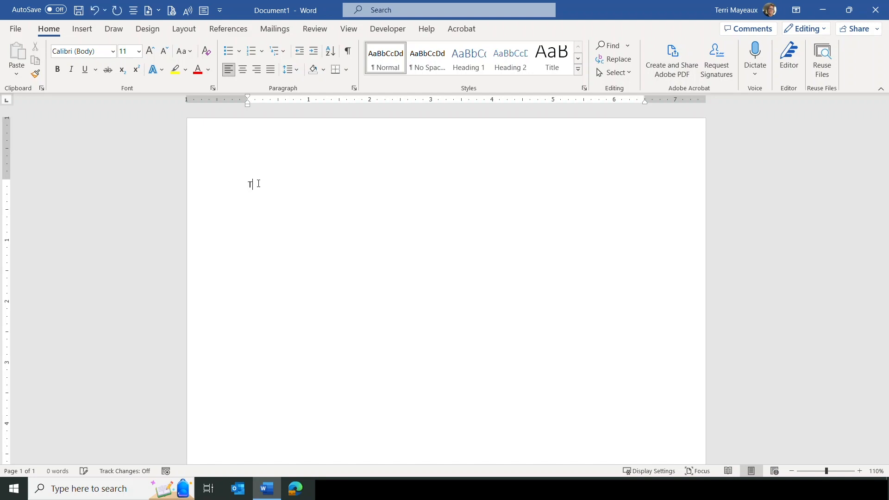
{"action": "type", "text": "he Smith Family 400 Years"}
{"action": "key", "text": "Return"}
{"action": "type", "text": "My family and I have compiled ma"}
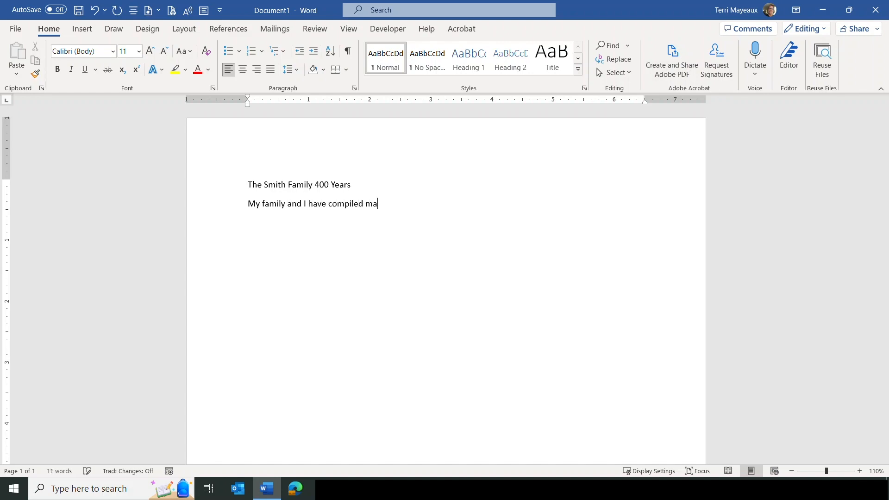
{"action": "type", "text": "ny stories of our family th"}
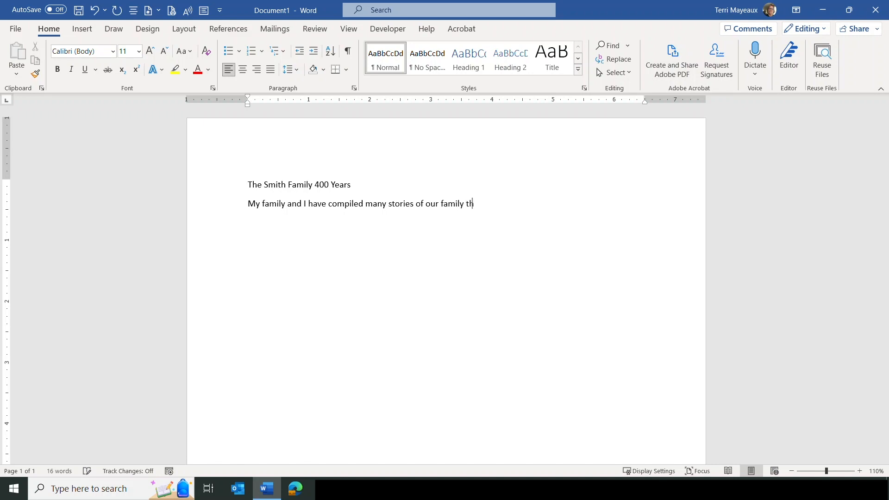
{"action": "type", "text": "at we want to share. We hope yo"}
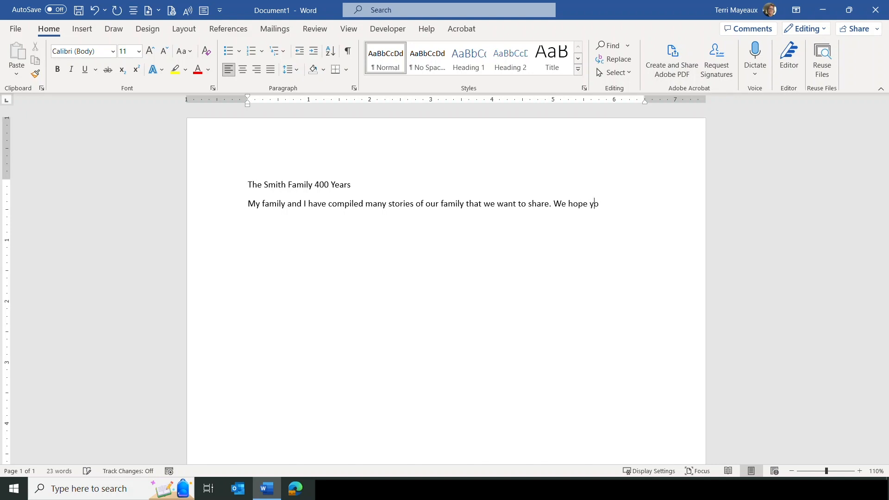
{"action": "type", "text": "u enjoy rea"}
{"action": "type", "text": "ding about"}
{"action": "type", "text": " our first "}
{"action": "type", "text": "400 ye"}
{"action": "type", "text": "ars"}
{"action": "type", "text": " and "}
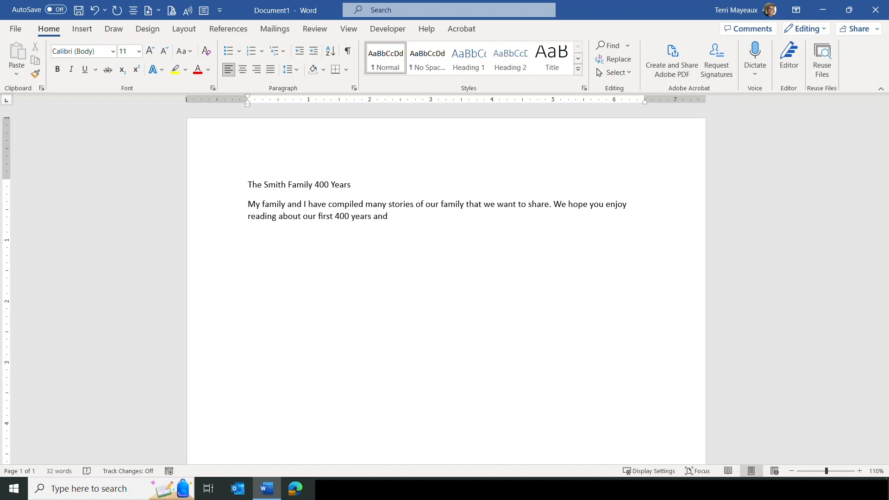
{"action": "type", "text": "if you have "}
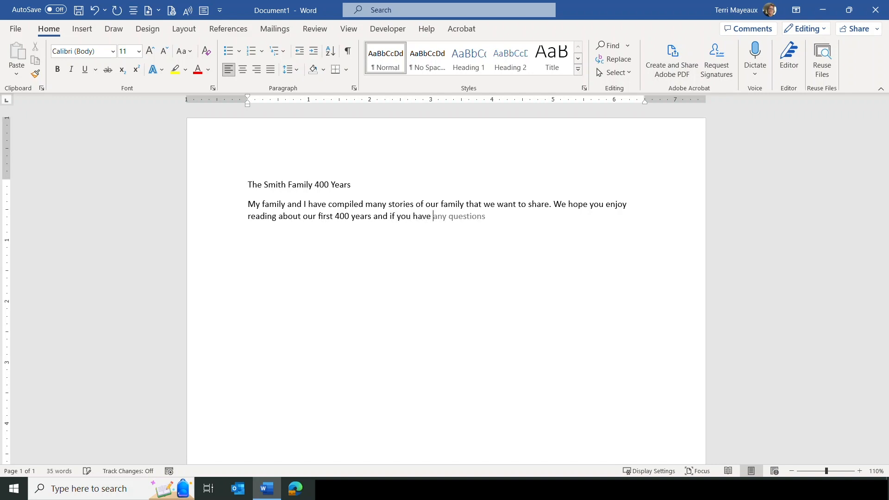
{"action": "type", "text": "anything to contribut"}
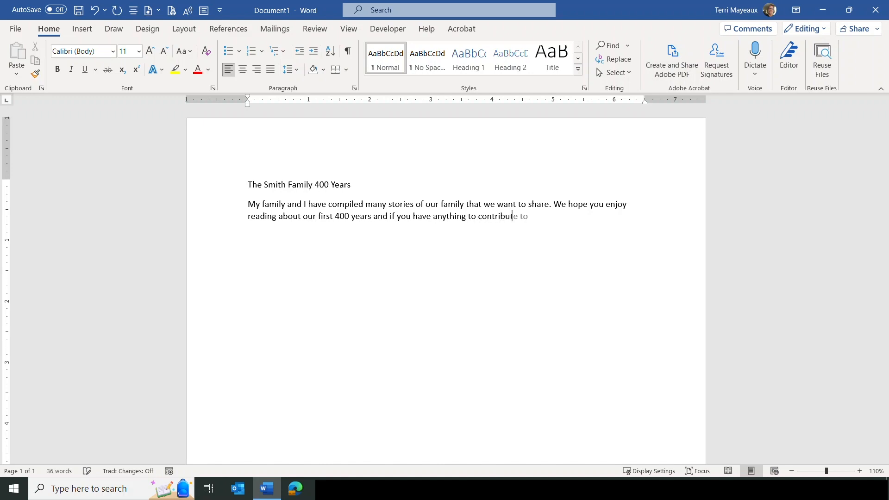
{"action": "type", "text": "e please know that we would like to rec"}
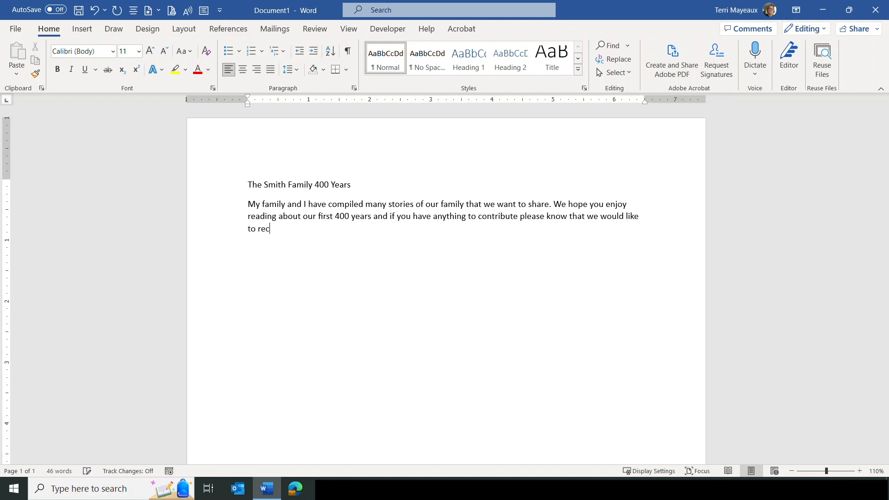
{"action": "type", "text": "eive your information and a"}
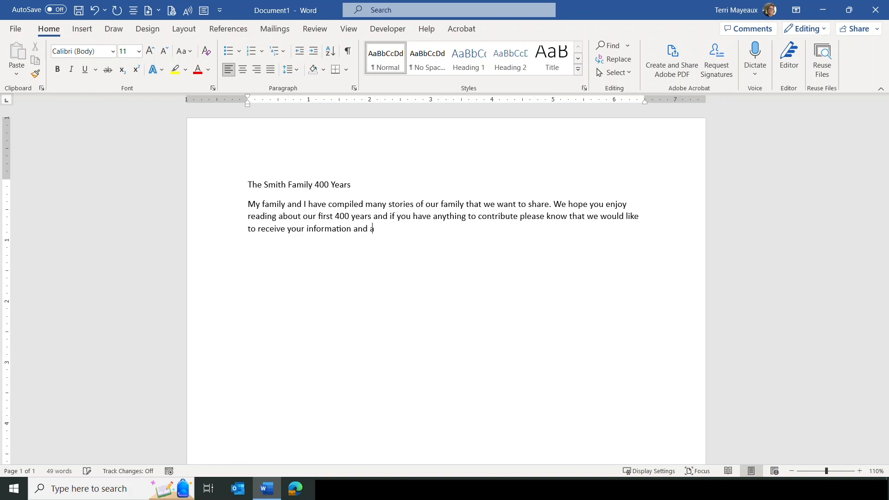
{"action": "type", "text": "dd it to this volume."}
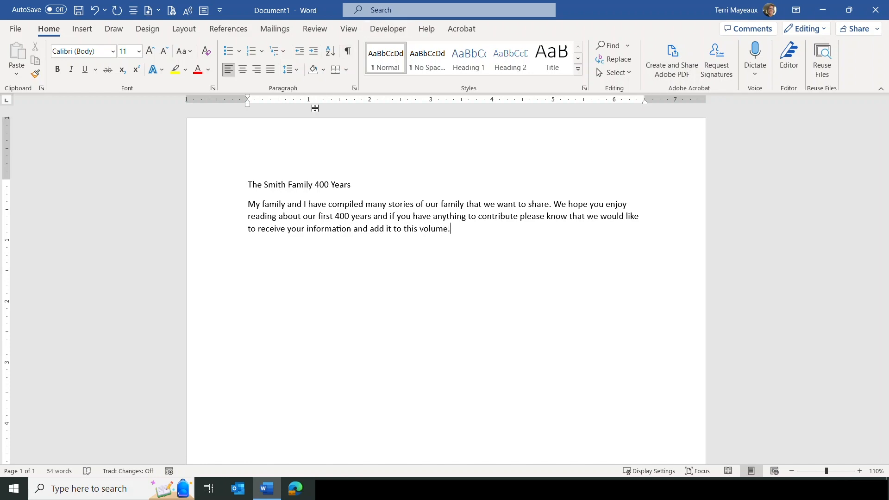
{"action": "left_click_drag", "start_coordinate": [250, 181], "coordinate": [361, 174]}
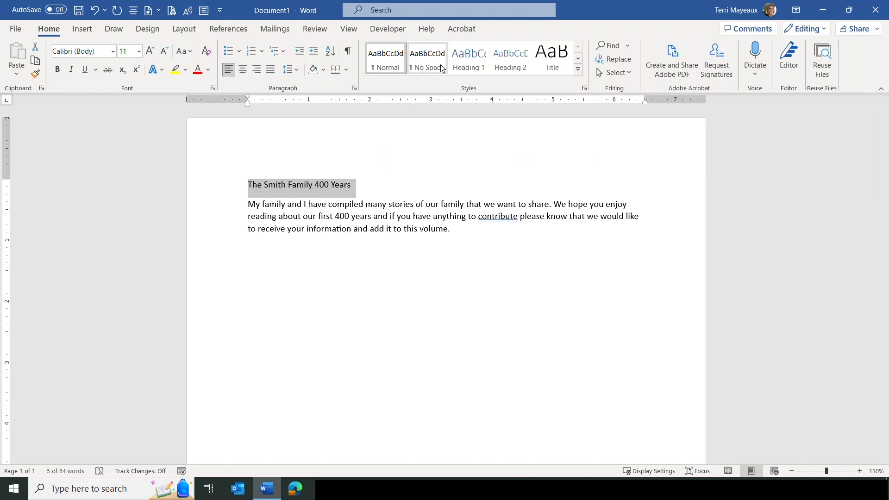
Step: Apply the Heading 1 style to the title, then go to the File backstage
{"action": "left_click", "coordinate": [468, 57]}
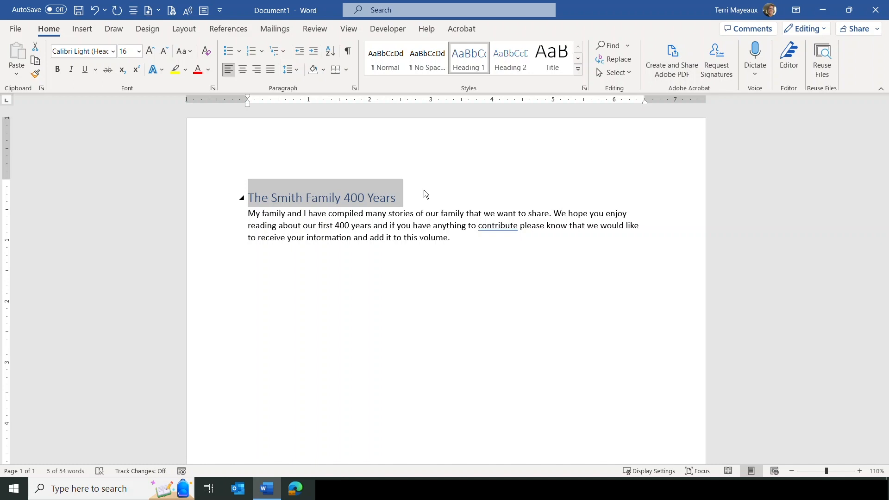
{"action": "left_click", "coordinate": [15, 29]}
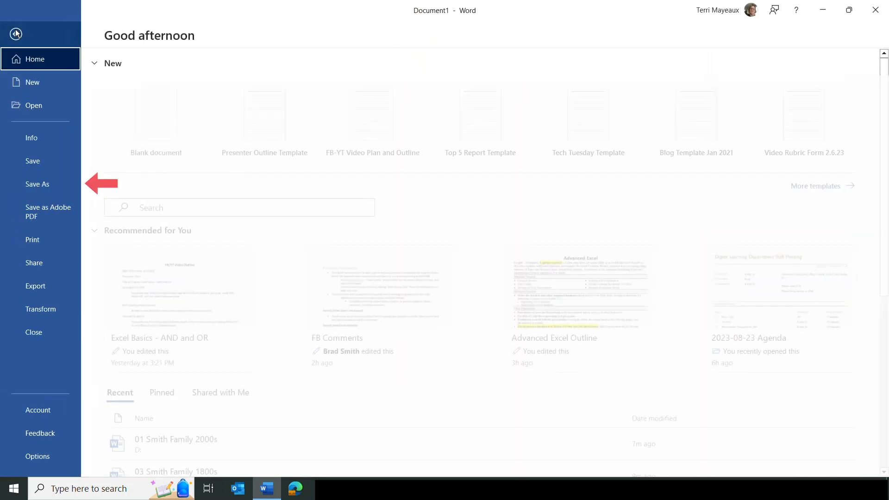
Step: Save As on USB20FD (D:), adding ' - Master Document' to the proposed file name
{"action": "left_click", "coordinate": [36, 190]}
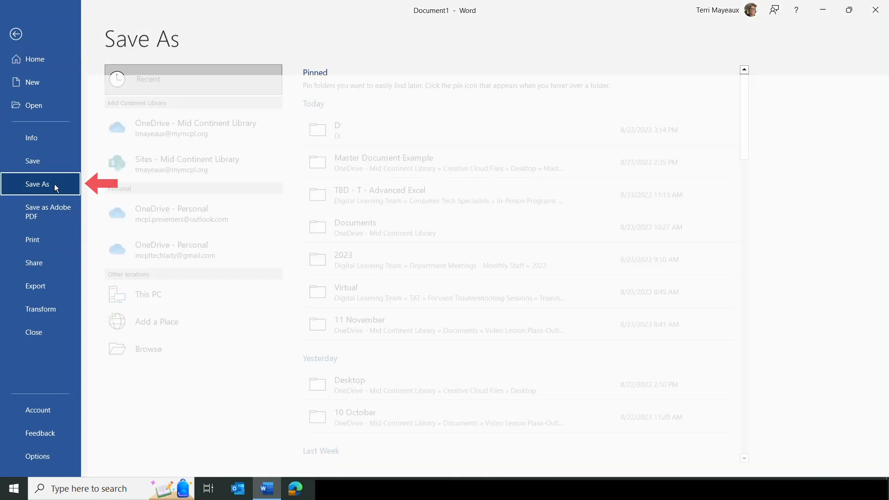
{"action": "left_click", "coordinate": [149, 350]}
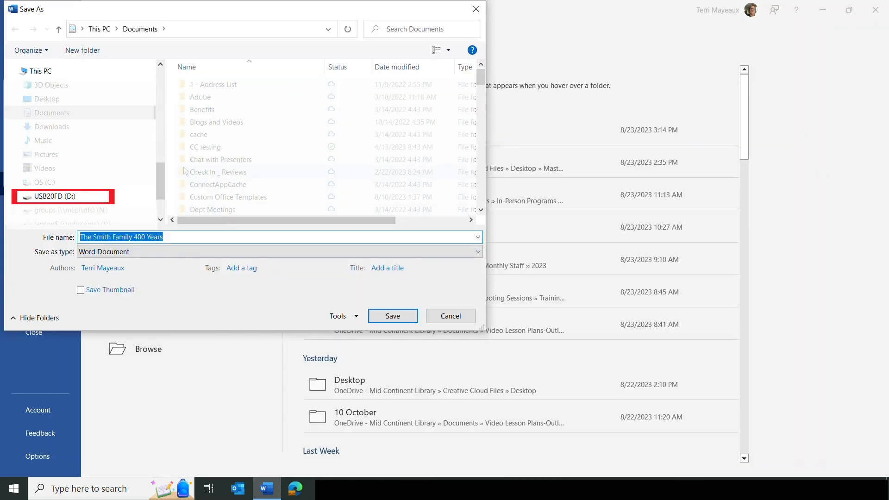
{"action": "left_click", "coordinate": [61, 197]}
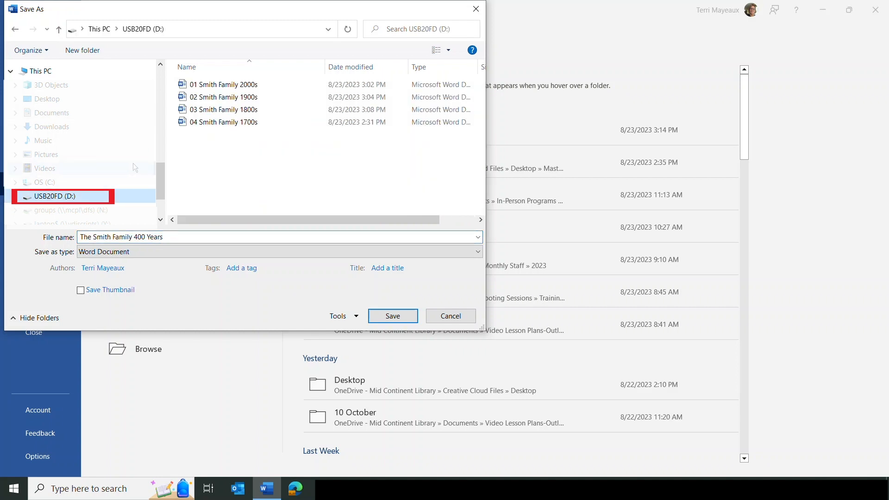
{"action": "left_click", "coordinate": [178, 237]}
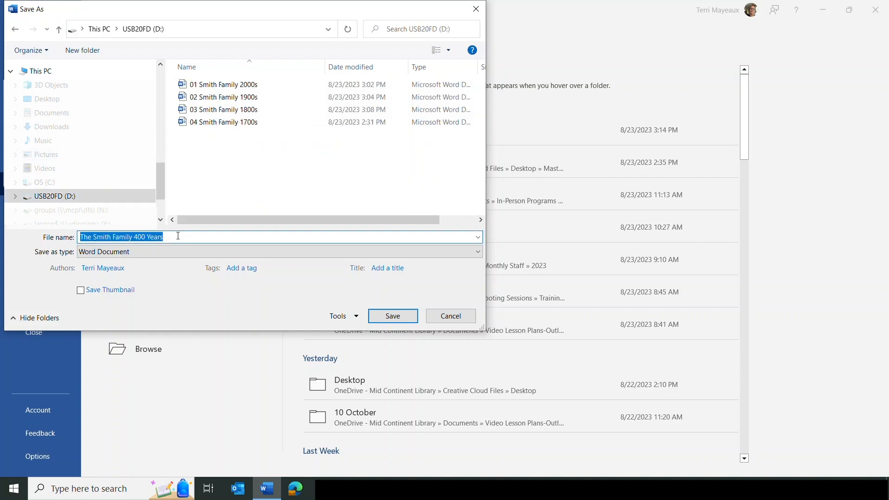
{"action": "left_click", "coordinate": [179, 234]}
{"action": "type", "text": "- Master Document"}
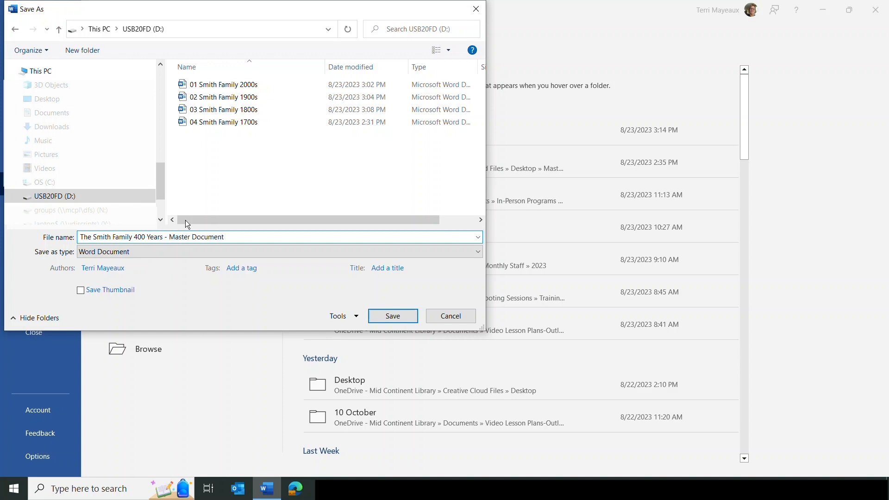
{"action": "left_click", "coordinate": [388, 316]}
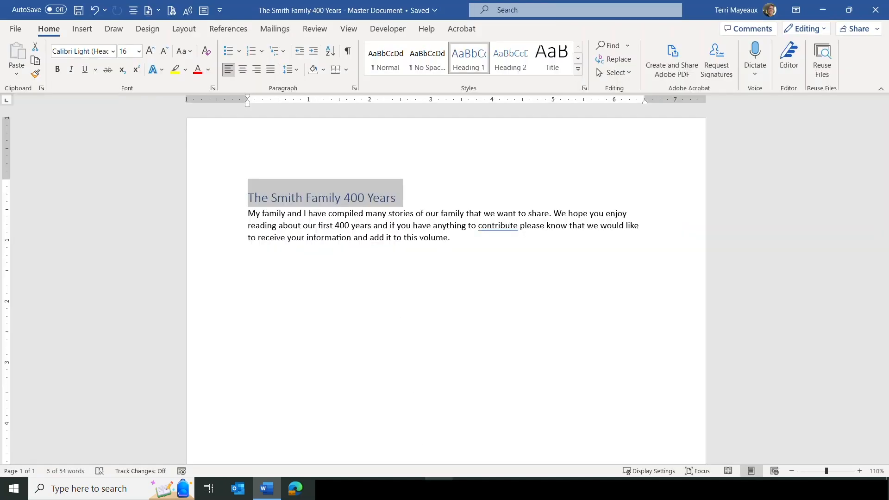
{"action": "key", "text": "super+e"}
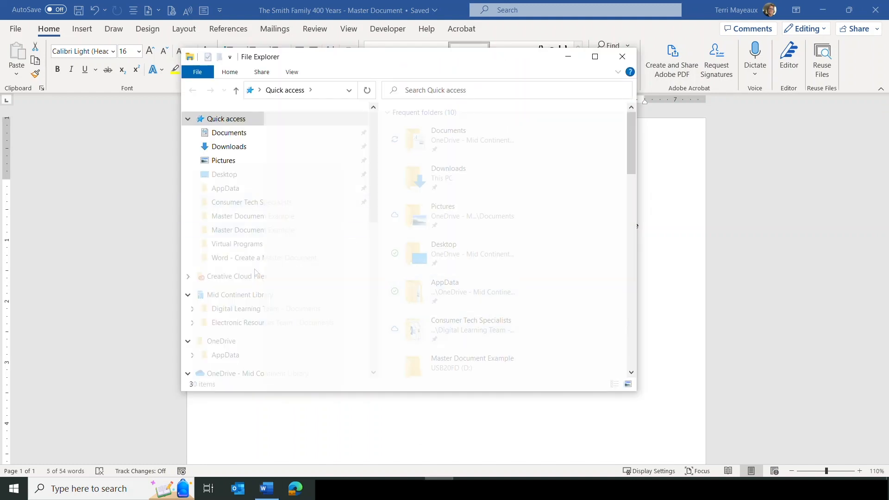
{"action": "scroll", "coordinate": [254, 268], "scroll_direction": "down", "scroll_amount": 6}
{"action": "scroll", "coordinate": [254, 318], "scroll_direction": "down", "scroll_amount": 3}
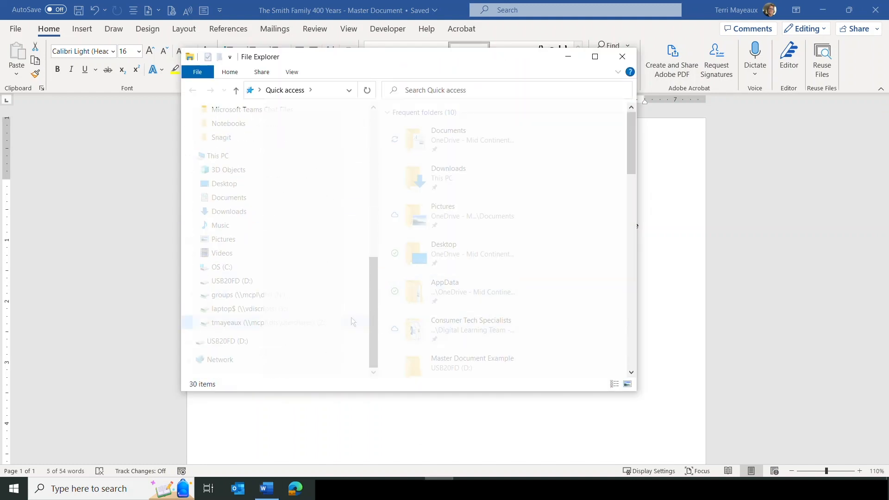
{"action": "left_click", "coordinate": [234, 281]}
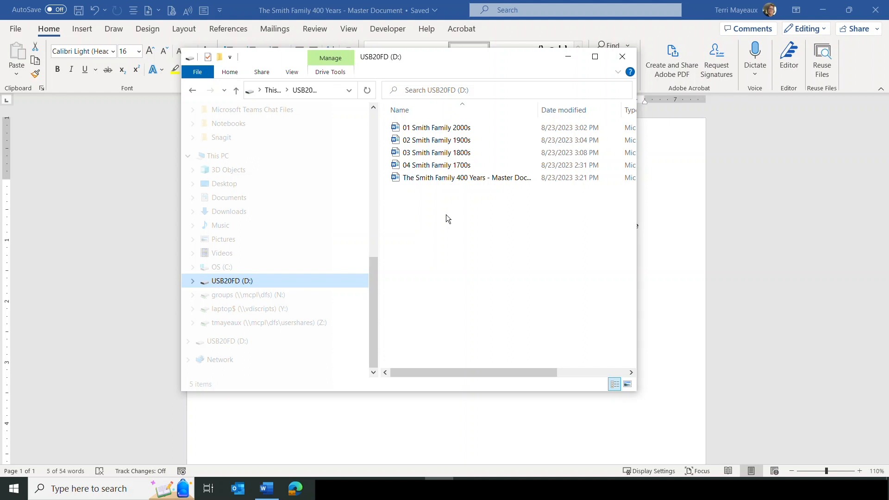
{"action": "left_click", "coordinate": [624, 58]}
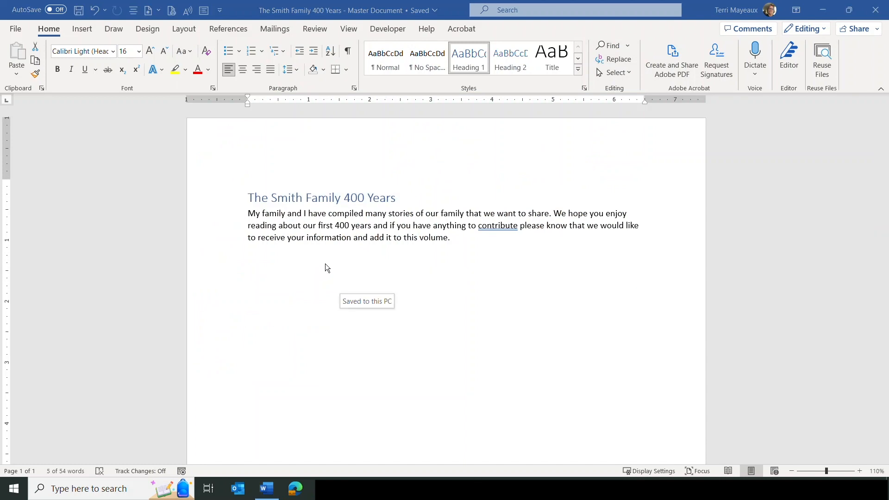
Step: Switch the master document to Outline view from the View ribbon
{"action": "left_click", "coordinate": [349, 30]}
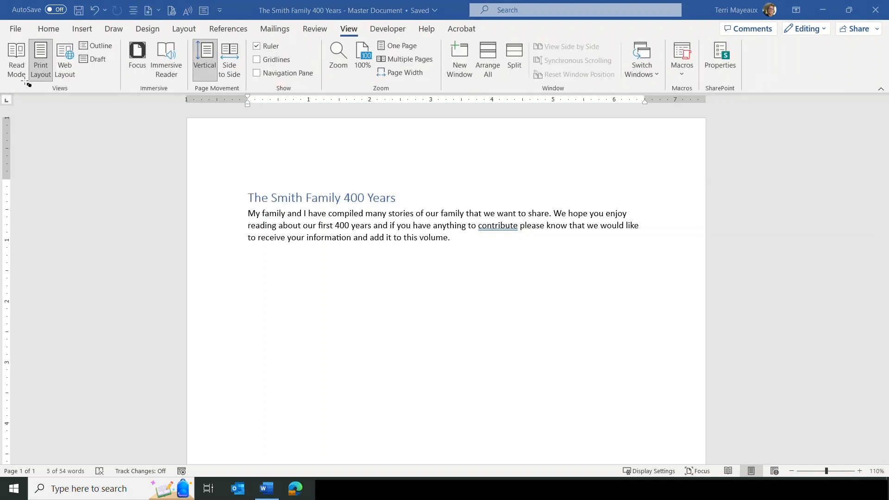
{"action": "mouse_move", "coordinate": [4, 35]}
{"action": "left_mouse_down"}
{"action": "mouse_move", "coordinate": [123, 67]}
{"action": "mouse_move", "coordinate": [122, 97]}
{"action": "left_mouse_up"}
{"action": "mouse_move", "coordinate": [77, 33]}
{"action": "left_mouse_down"}
{"action": "mouse_move", "coordinate": [79, 49]}
{"action": "mouse_move", "coordinate": [121, 58]}
{"action": "left_mouse_up"}
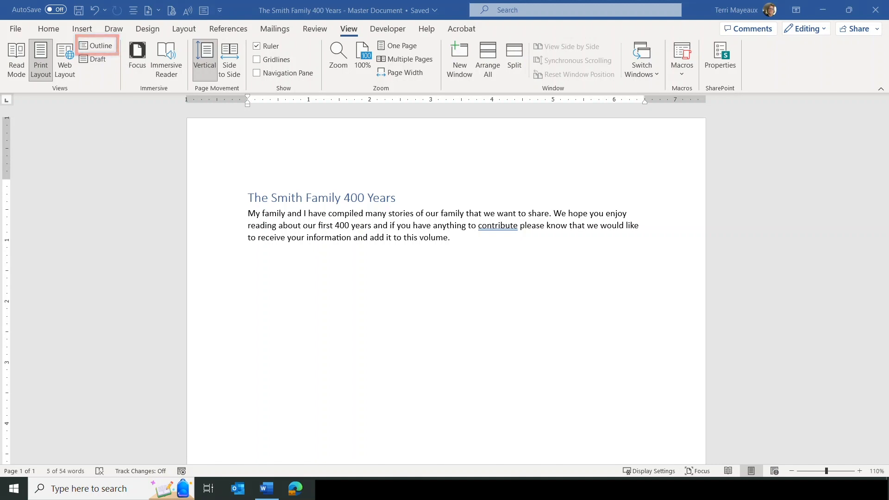
{"action": "left_click", "coordinate": [106, 46]}
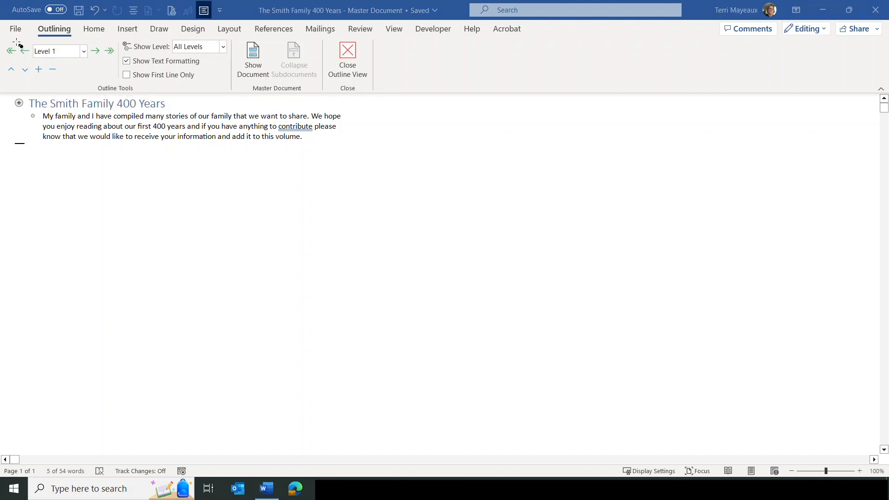
Step: Keep the title at Level 1 and place the cursor at the end of the introduction
{"action": "mouse_move", "coordinate": [4, 38]}
{"action": "left_mouse_down"}
{"action": "mouse_move", "coordinate": [234, 70]}
{"action": "mouse_move", "coordinate": [234, 97]}
{"action": "left_mouse_up"}
{"action": "triple_click", "coordinate": [52, 106]}
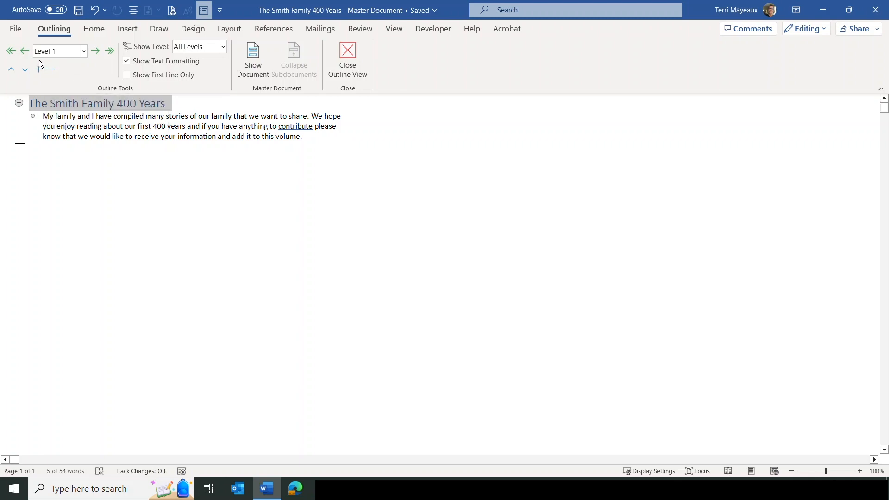
{"action": "left_click", "coordinate": [85, 52]}
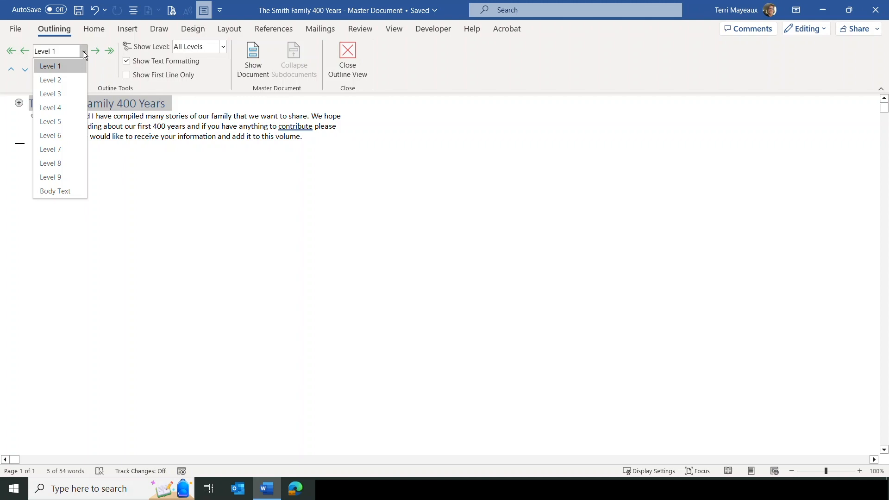
{"action": "left_click", "coordinate": [111, 166]}
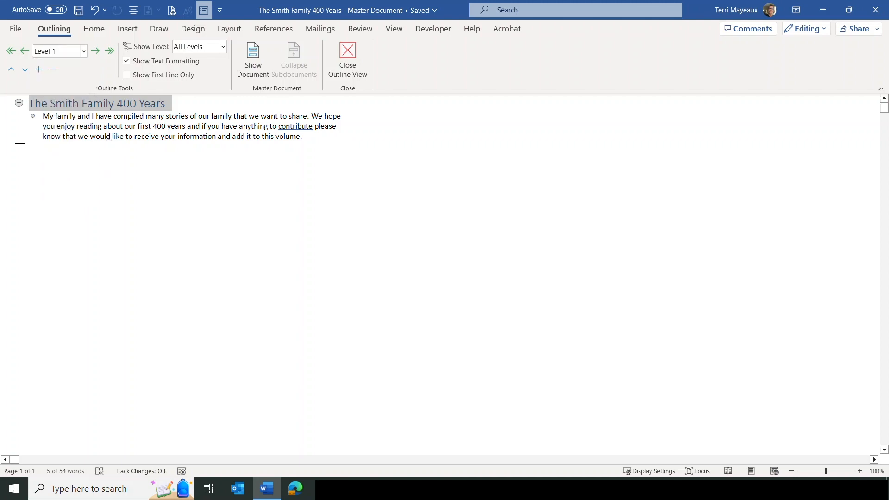
{"action": "left_click", "coordinate": [100, 126]}
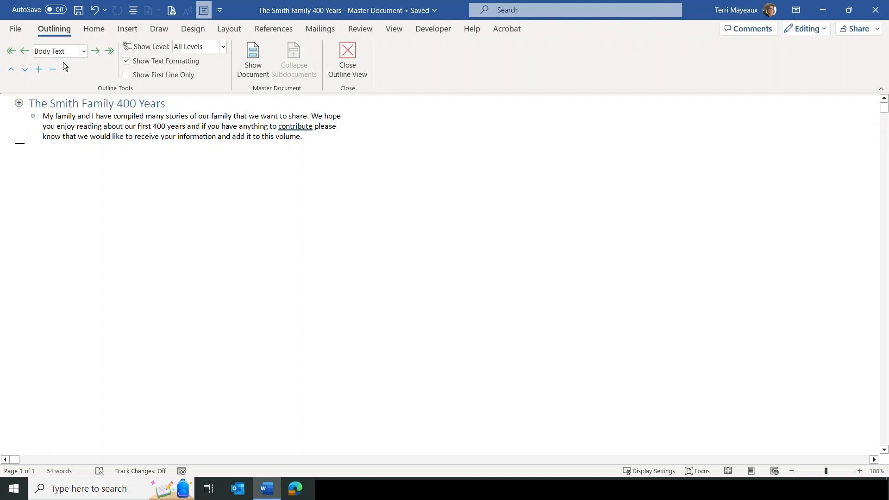
{"action": "left_click", "coordinate": [313, 139]}
Step: Add an empty paragraph after 'volume.', then set Show Level to Level 1 and back to All Levels
{"action": "key", "text": "Return"}
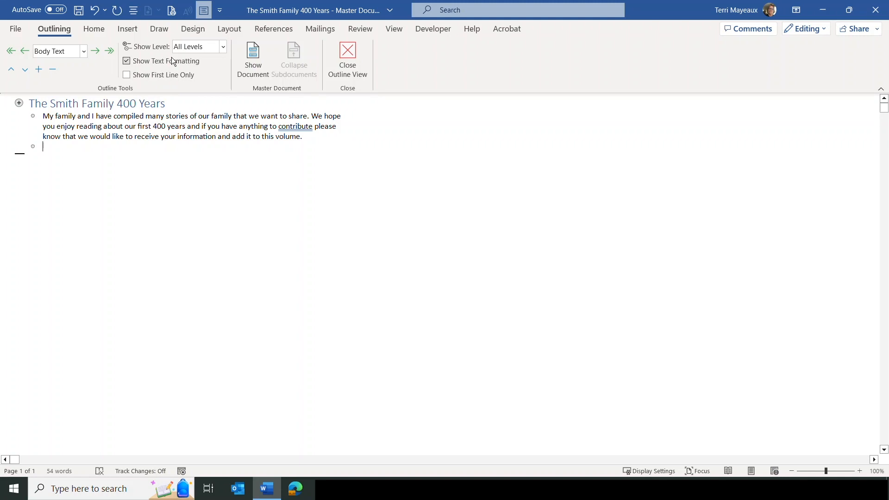
{"action": "left_click", "coordinate": [223, 46]}
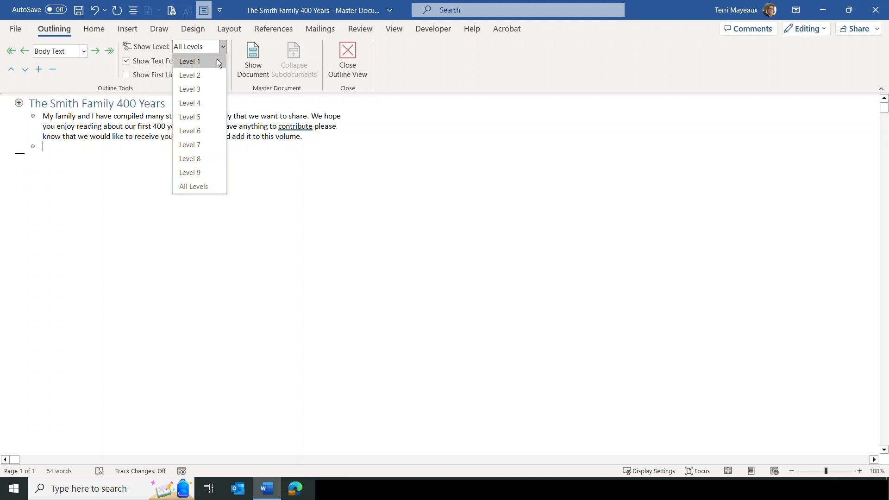
{"action": "left_click", "coordinate": [217, 61]}
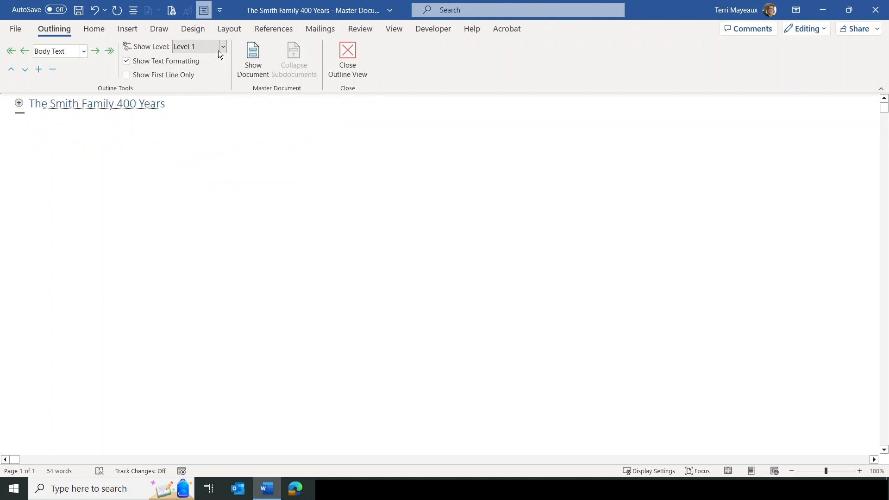
{"action": "left_click", "coordinate": [224, 46]}
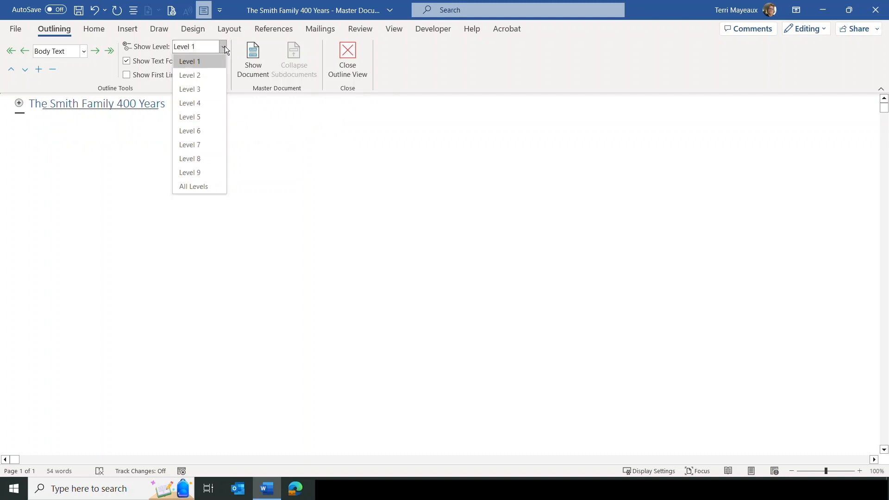
{"action": "left_click", "coordinate": [208, 187]}
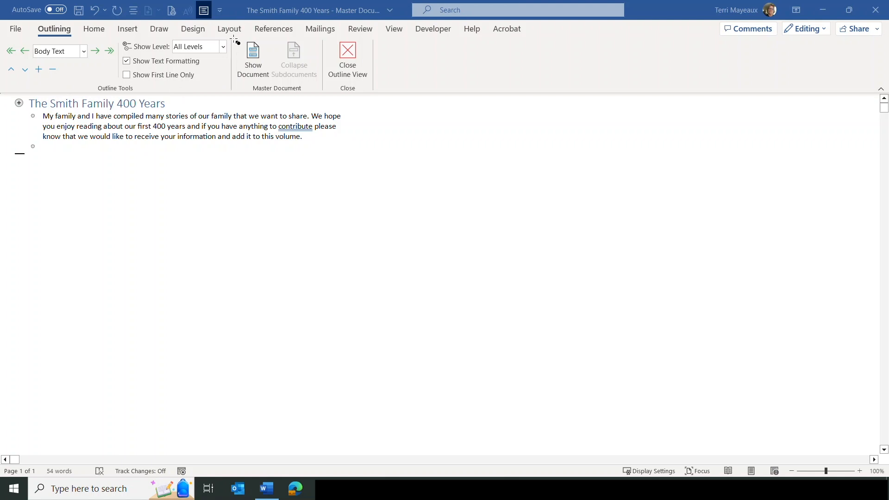
{"action": "mouse_move", "coordinate": [232, 37]}
{"action": "left_mouse_down"}
{"action": "mouse_move", "coordinate": [255, 51]}
{"action": "mouse_move", "coordinate": [273, 85]}
{"action": "mouse_move", "coordinate": [328, 100]}
{"action": "left_mouse_up"}
{"action": "left_click_drag", "start_coordinate": [234, 37], "coordinate": [276, 87]}
{"action": "left_click", "coordinate": [348, 52]}
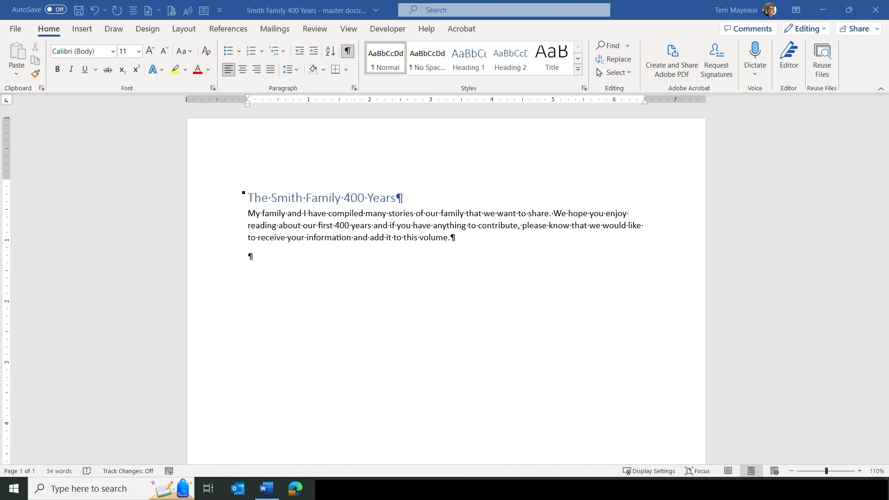
{"action": "left_click", "coordinate": [249, 257]}
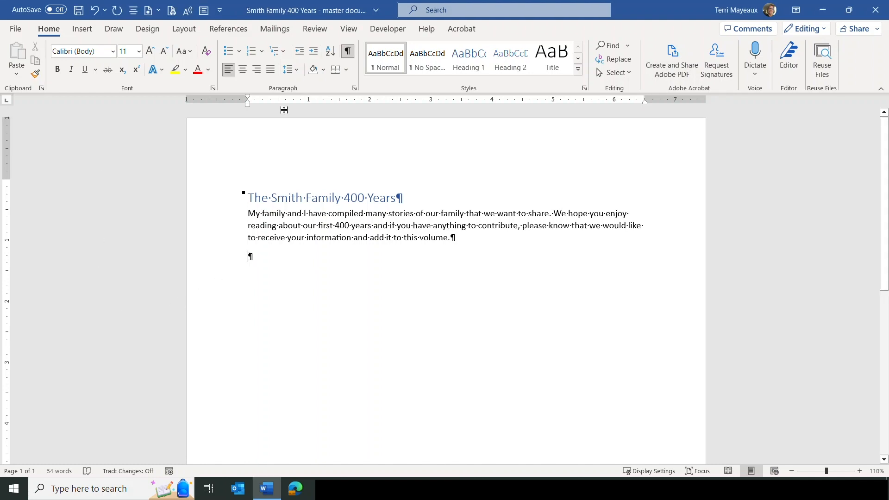
{"action": "left_click", "coordinate": [351, 30]}
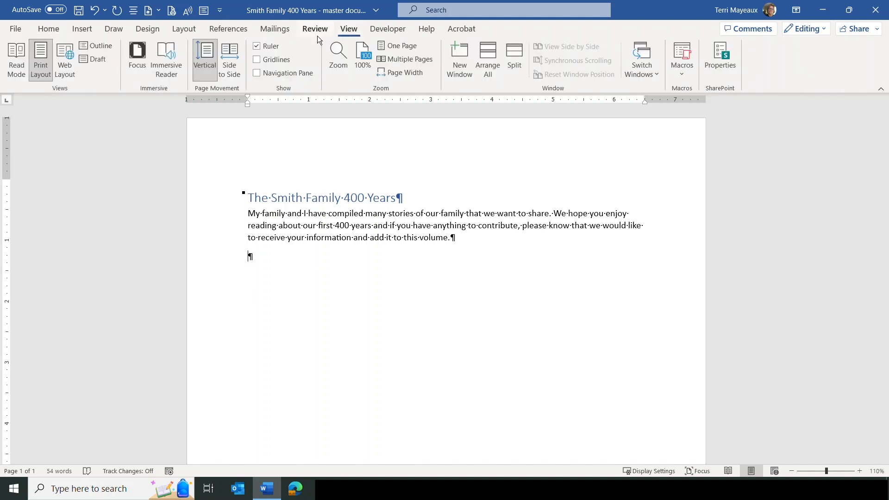
{"action": "left_click", "coordinate": [106, 47]}
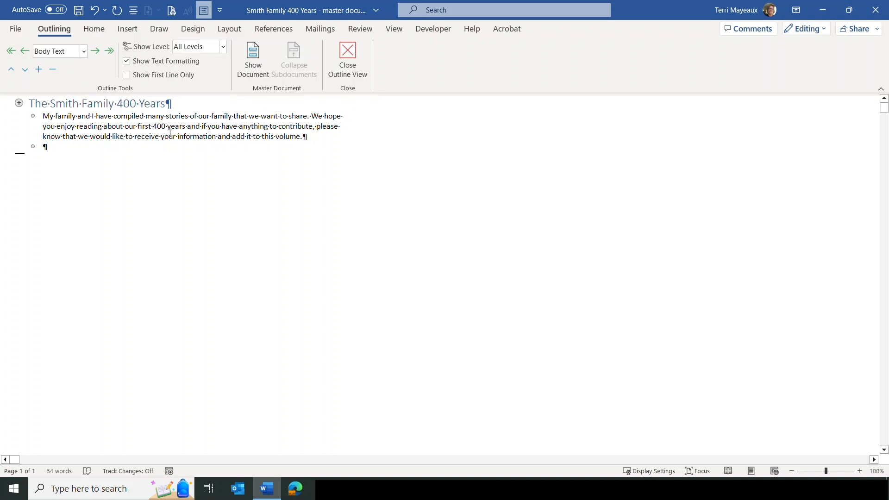
Step: Set the empty paragraph below the introduction to outline Level 2
{"action": "left_click", "coordinate": [83, 52]}
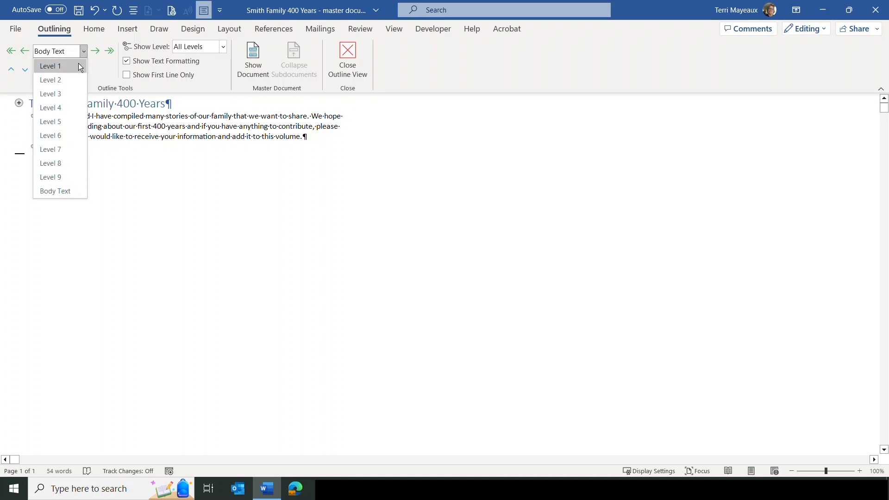
{"action": "left_click", "coordinate": [60, 80]}
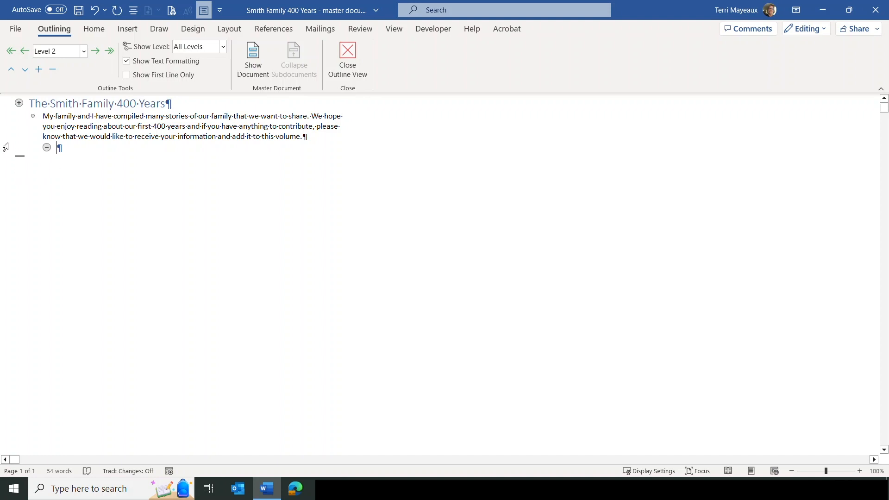
{"action": "left_click_drag", "start_coordinate": [19, 158], "coordinate": [42, 169]}
Step: Show the master document tools and insert '01 Smith Family 2000s' as a subdocument
{"action": "left_click", "coordinate": [256, 58]}
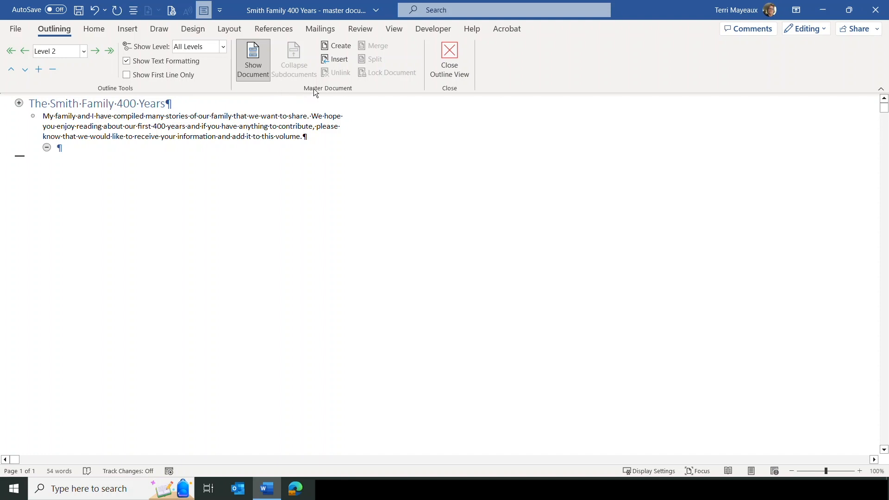
{"action": "left_click", "coordinate": [340, 59]}
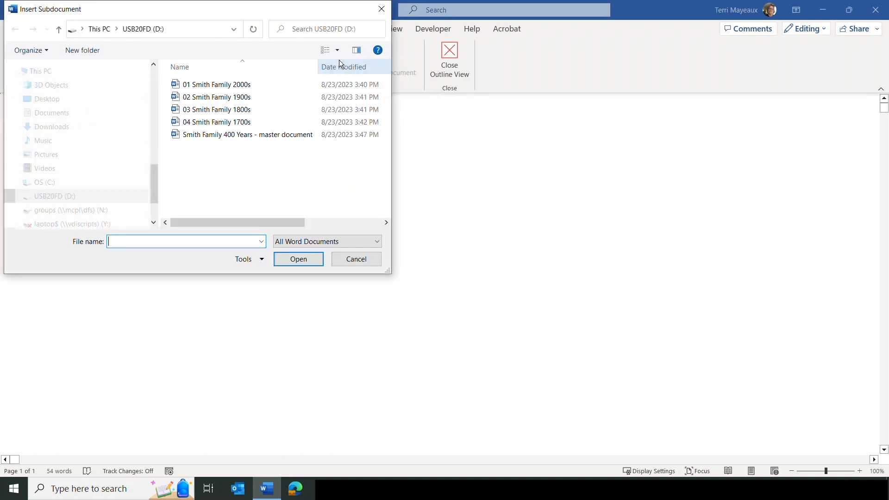
{"action": "left_click", "coordinate": [204, 90]}
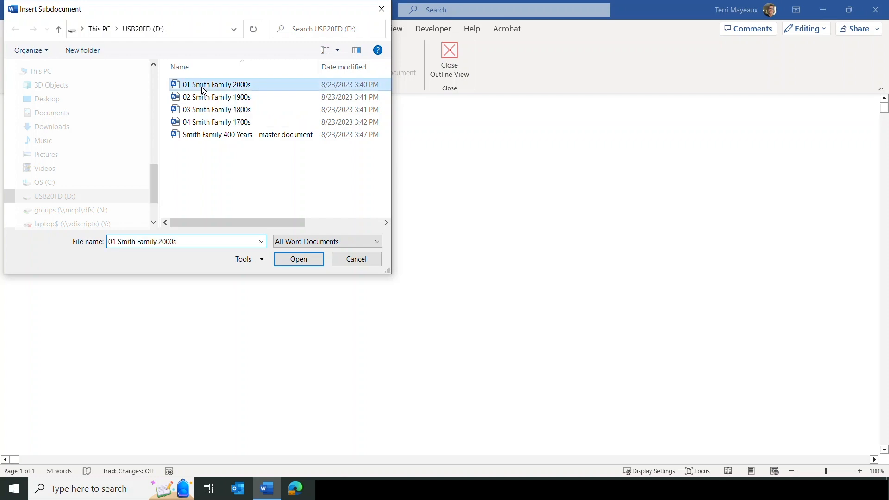
{"action": "left_click", "coordinate": [298, 259]}
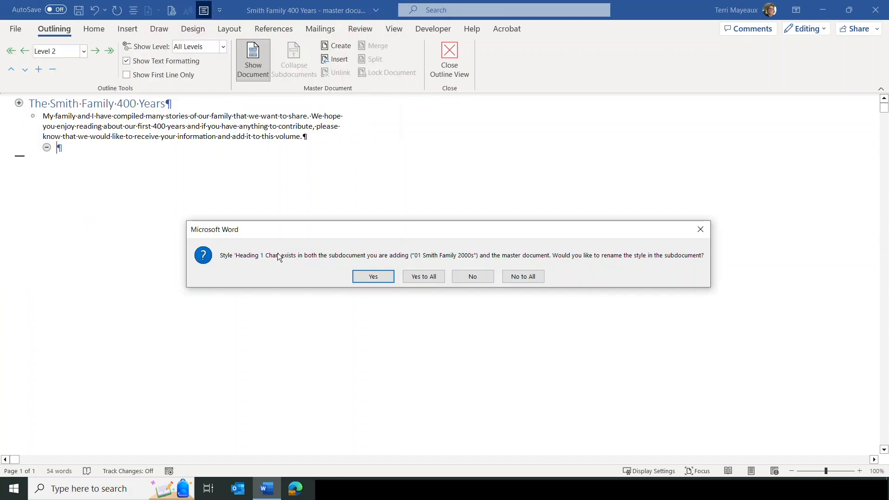
Step: Answer Yes to All to rename conflicting styles, then close Outline view
{"action": "left_click", "coordinate": [423, 277]}
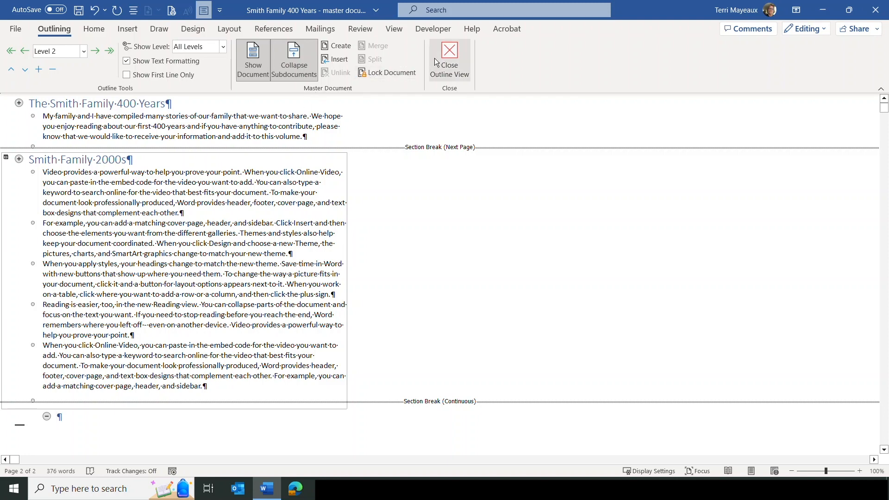
{"action": "left_click", "coordinate": [448, 54]}
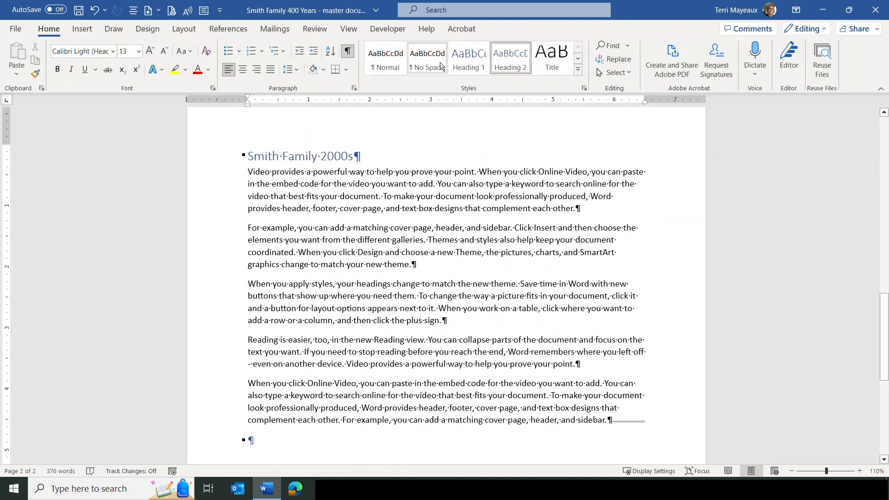
Step: Scroll down to the Smith Family 2000s page and back, then show the View ribbon
{"action": "left_click_drag", "start_coordinate": [885, 308], "coordinate": [887, 133]}
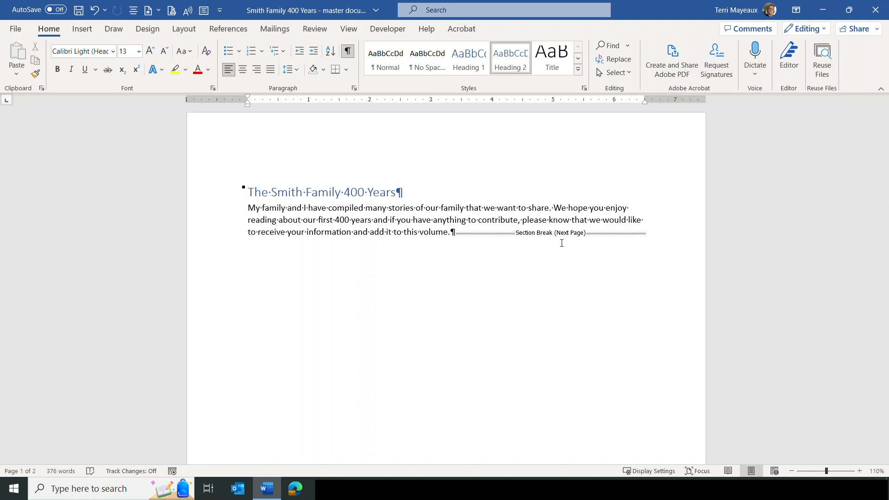
{"action": "left_click_drag", "start_coordinate": [880, 134], "coordinate": [885, 313]}
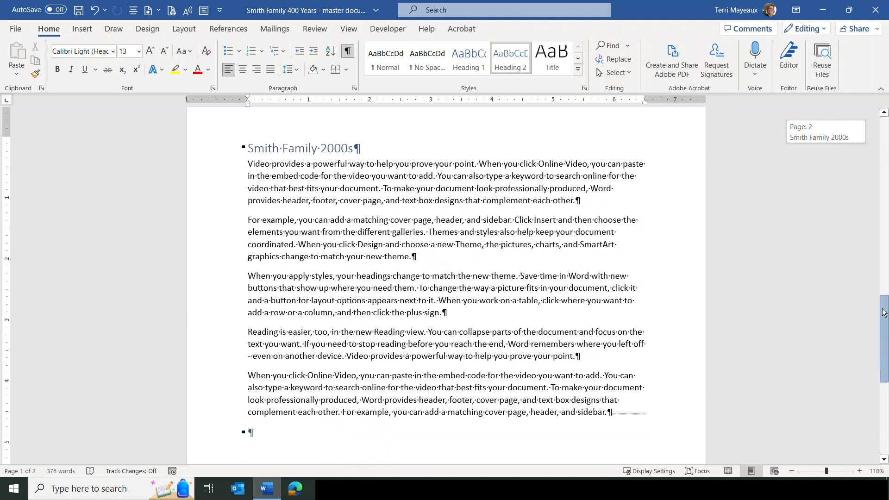
{"action": "left_click_drag", "start_coordinate": [885, 313], "coordinate": [885, 313]}
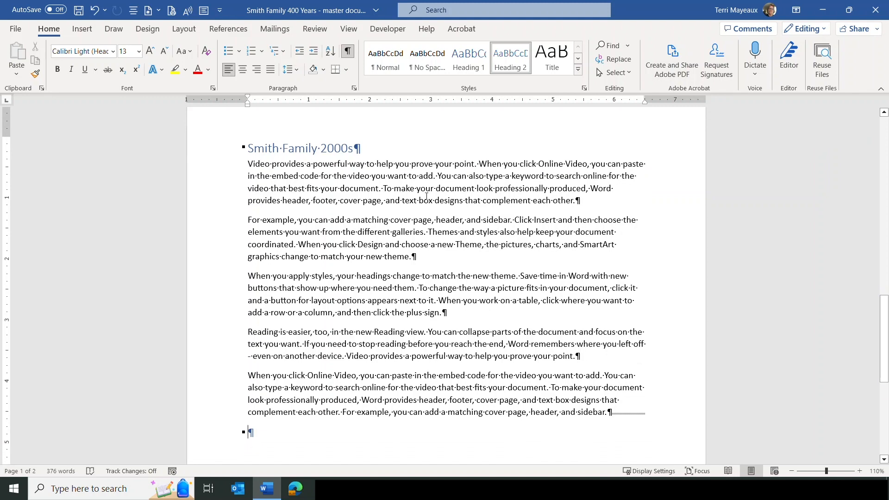
{"action": "left_click", "coordinate": [348, 29]}
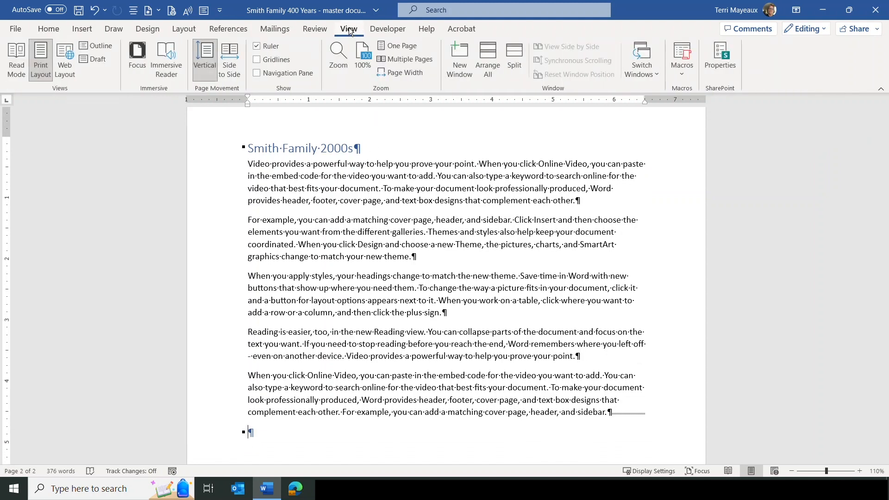
Step: Insert '02 Smith Family 1900s' as a subdocument after the 2000s one, renaming all conflicting styles, then leave outline view
{"action": "left_click", "coordinate": [103, 46]}
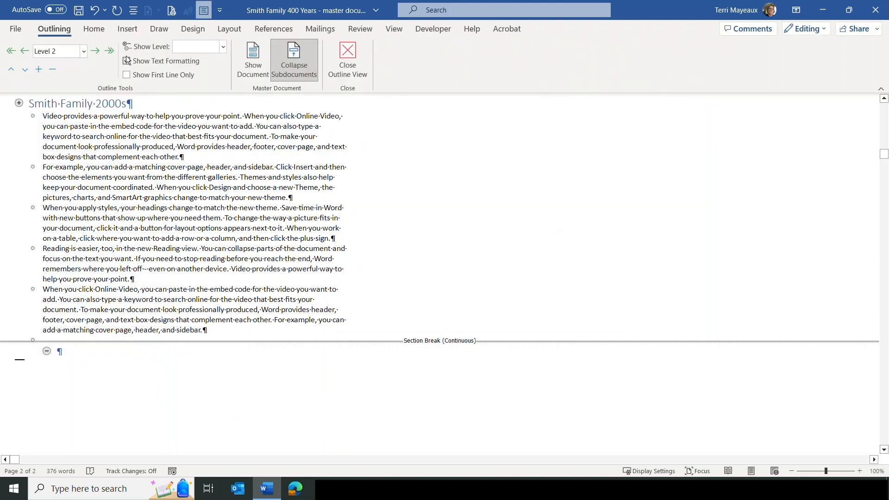
{"action": "left_click", "coordinate": [257, 59]}
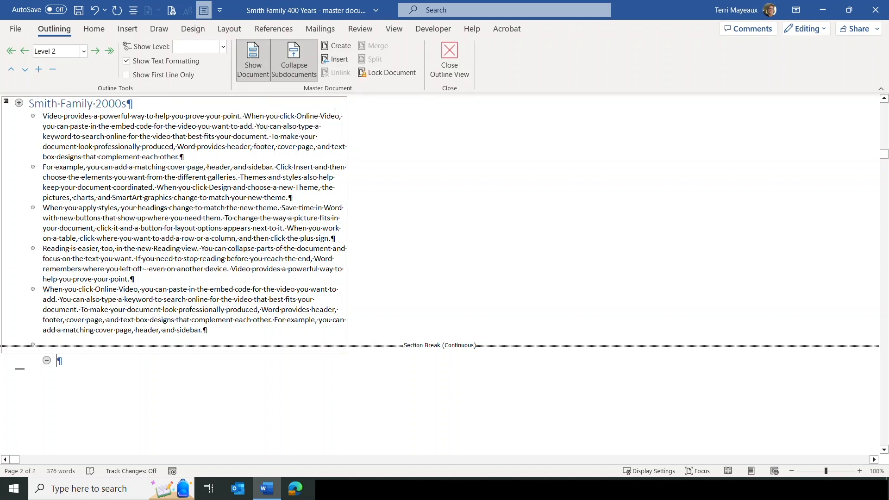
{"action": "left_click", "coordinate": [339, 61]}
{"action": "left_click", "coordinate": [207, 101]}
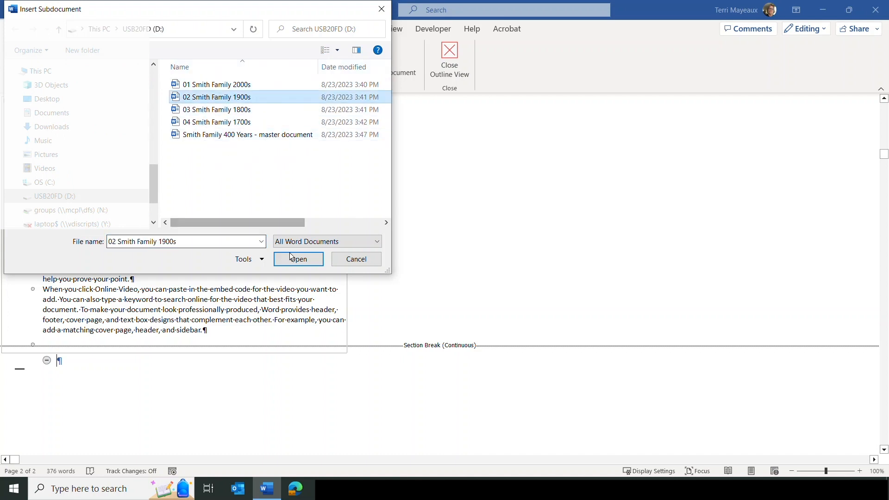
{"action": "left_click", "coordinate": [303, 260]}
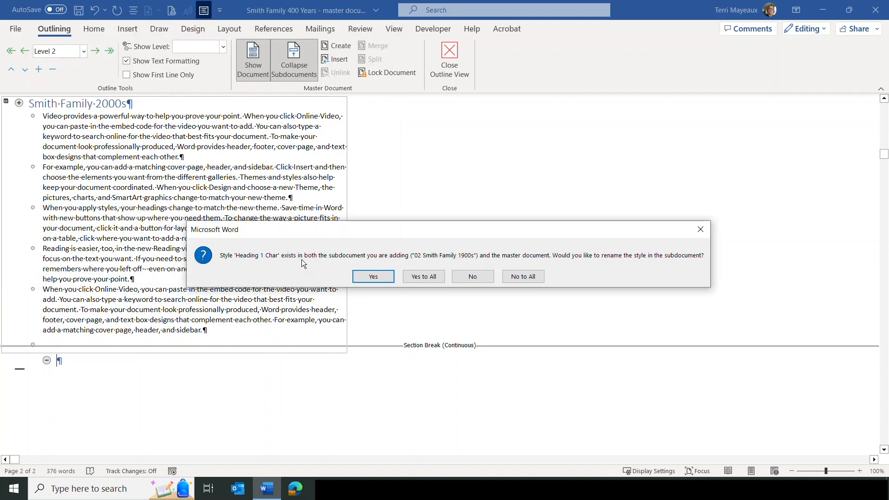
{"action": "left_click", "coordinate": [436, 278]}
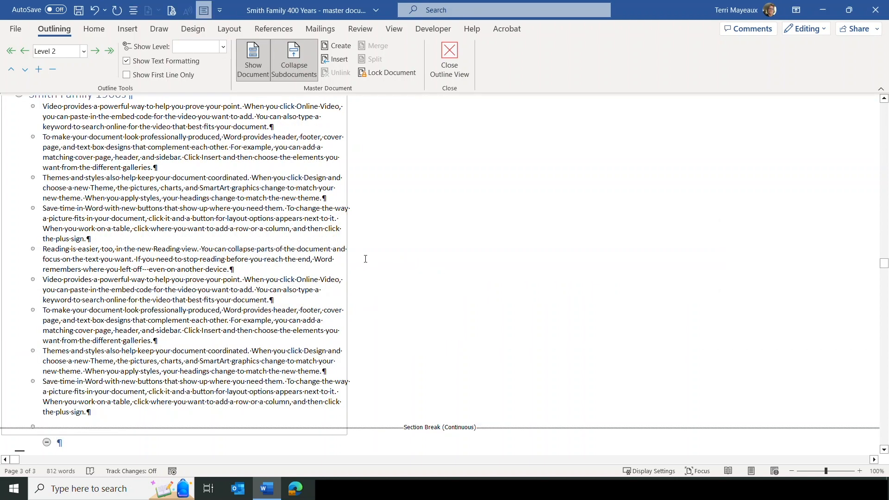
{"action": "left_click_drag", "start_coordinate": [885, 263], "coordinate": [885, 262]}
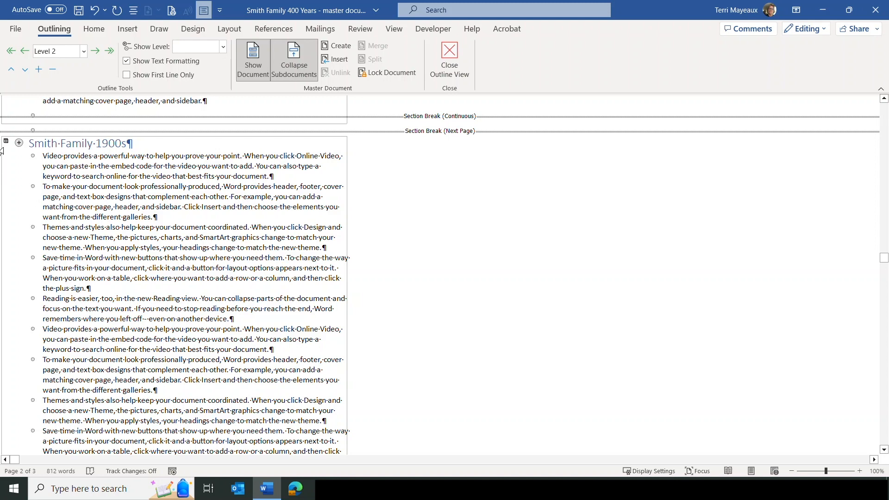
{"action": "left_click", "coordinate": [451, 53]}
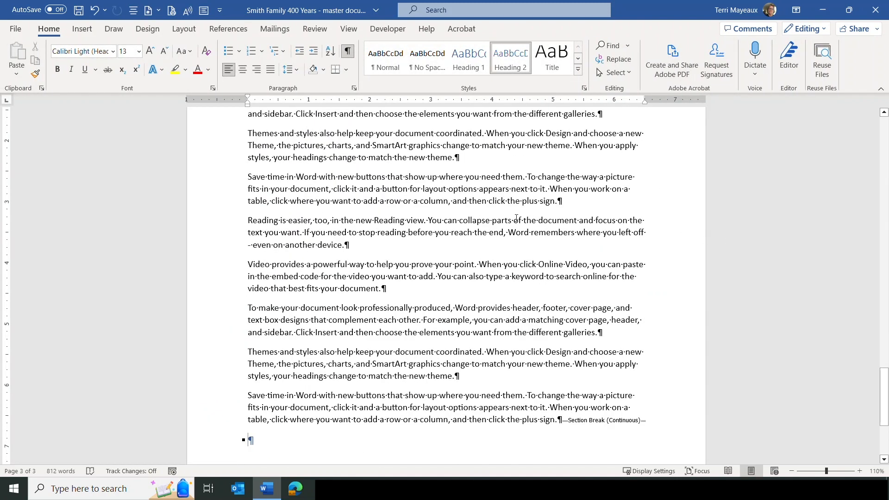
Step: Read the three-page master document from the top in page layout, then return to outline view
{"action": "key", "text": "ctrl+Home"}
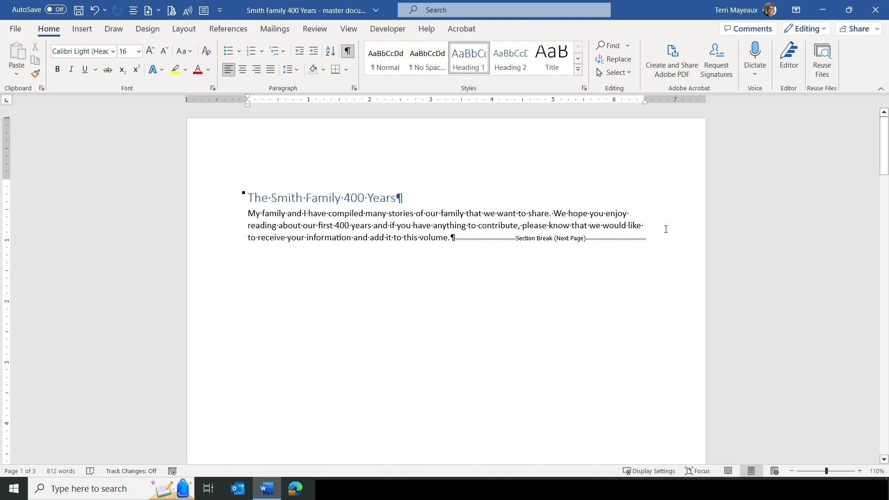
{"action": "left_click_drag", "start_coordinate": [885, 144], "coordinate": [886, 259]}
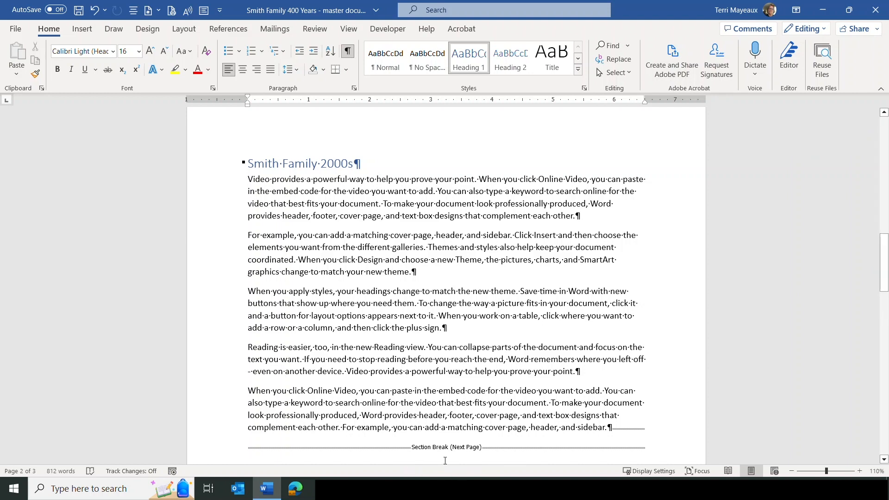
{"action": "left_click_drag", "start_coordinate": [884, 253], "coordinate": [870, 372]}
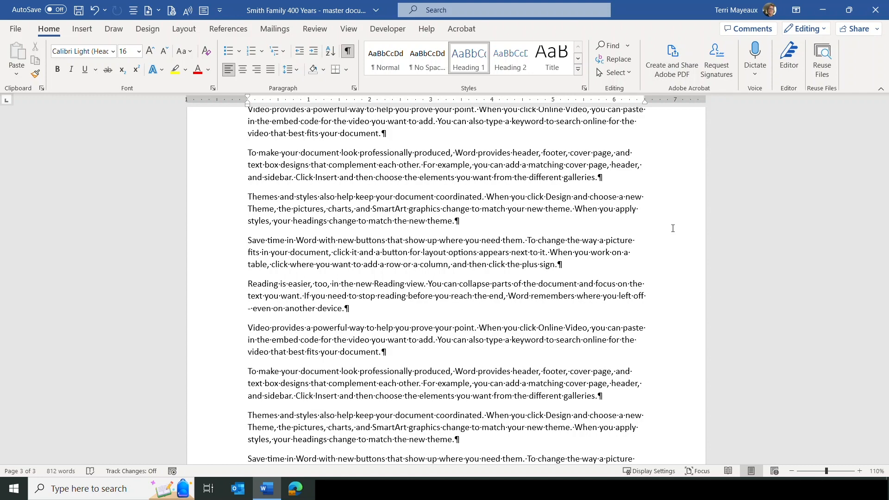
{"action": "left_click", "coordinate": [356, 27]}
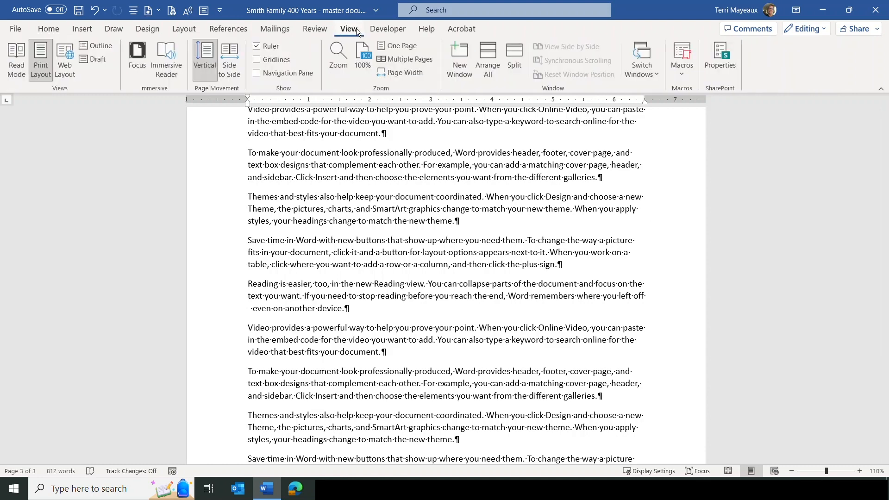
{"action": "left_click", "coordinate": [105, 45]}
Step: Make the 'For example' paragraph bold, 14 pt and dark green, then save the master document
{"action": "left_click_drag", "start_coordinate": [884, 264], "coordinate": [871, 128]}
{"action": "left_click_drag", "start_coordinate": [44, 188], "coordinate": [288, 216]}
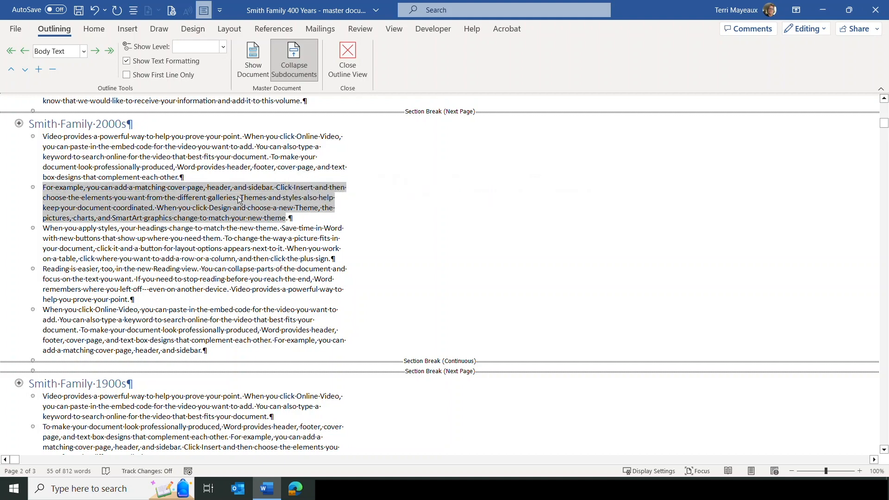
{"action": "left_click", "coordinate": [95, 29]}
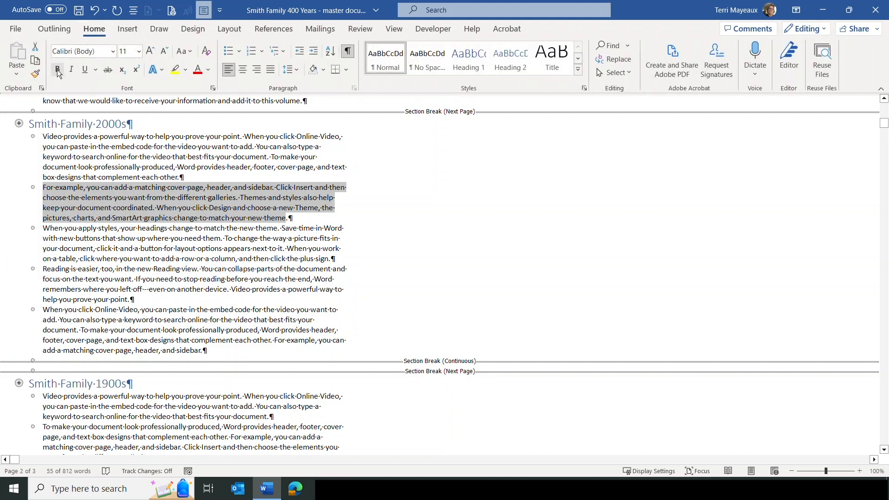
{"action": "left_click", "coordinate": [56, 71]}
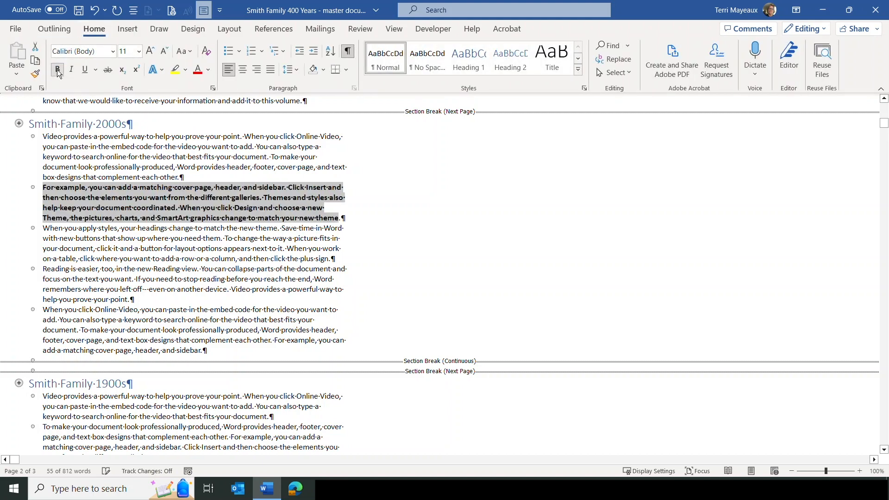
{"action": "left_click", "coordinate": [138, 51]}
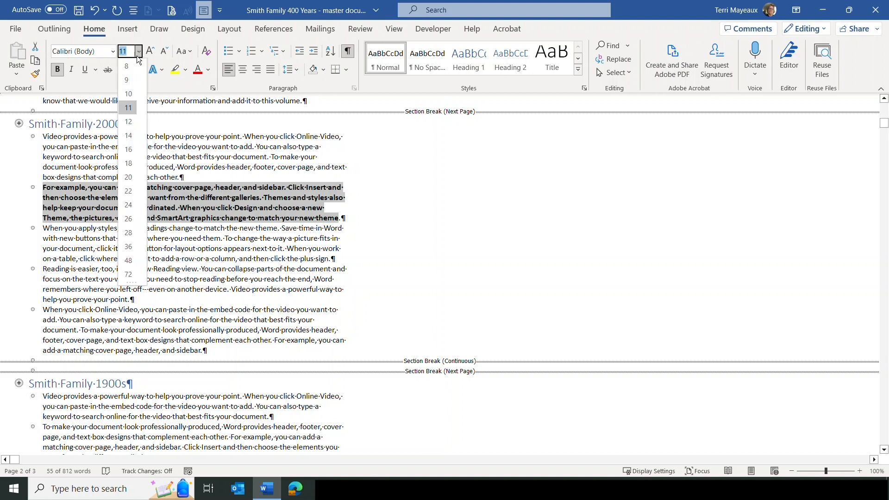
{"action": "left_click", "coordinate": [134, 136]}
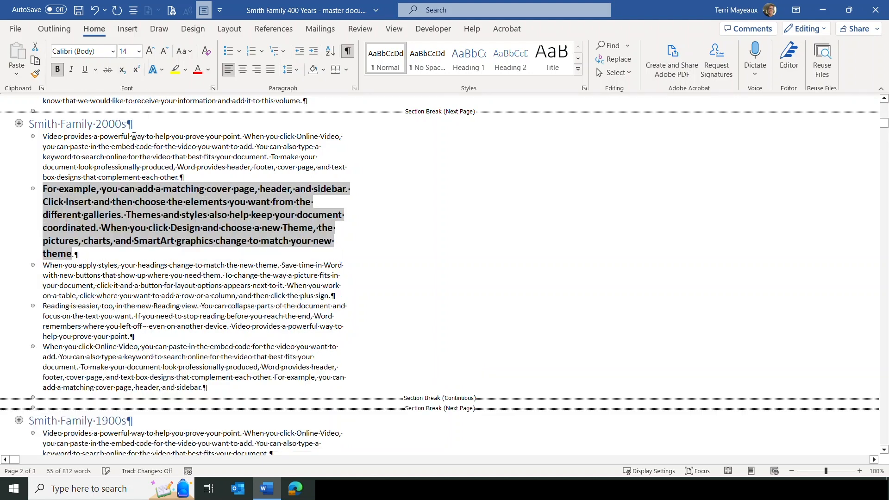
{"action": "left_click", "coordinate": [208, 69]}
{"action": "left_click", "coordinate": [281, 155]}
{"action": "left_click", "coordinate": [197, 235]}
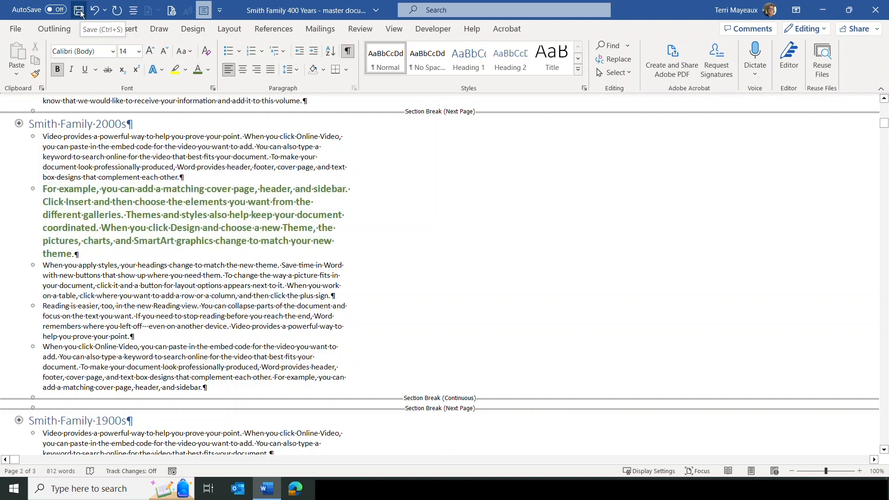
{"action": "left_click", "coordinate": [79, 11]}
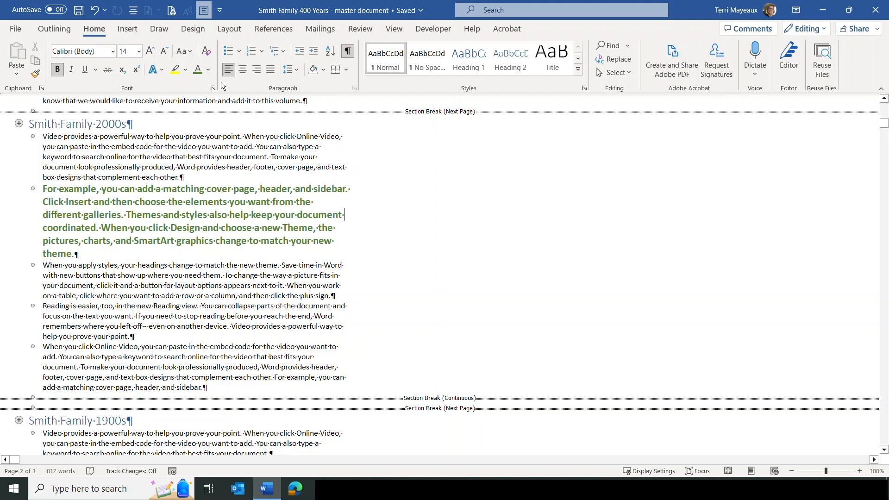
Step: Collapse both subdocuments to their D:\01 Smith Family 2000s.docx and D:\02 Smith Family 1900s.docx links
{"action": "left_click", "coordinate": [393, 29]}
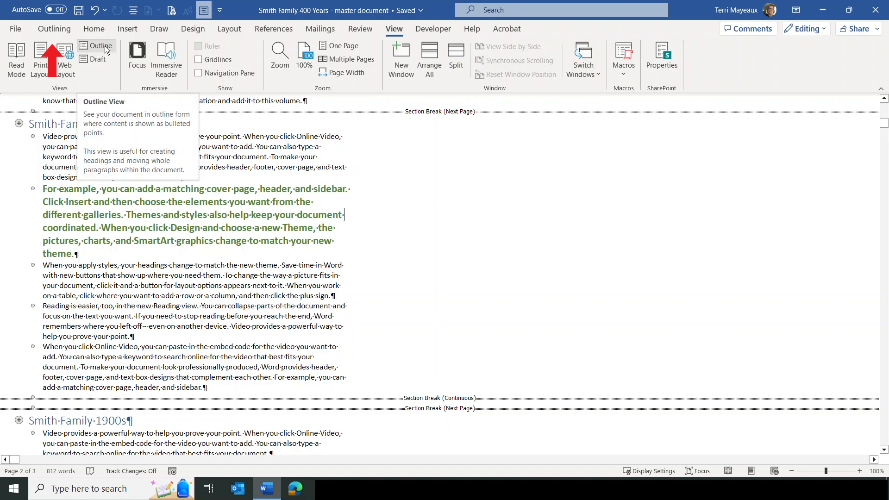
{"action": "left_click", "coordinate": [67, 32]}
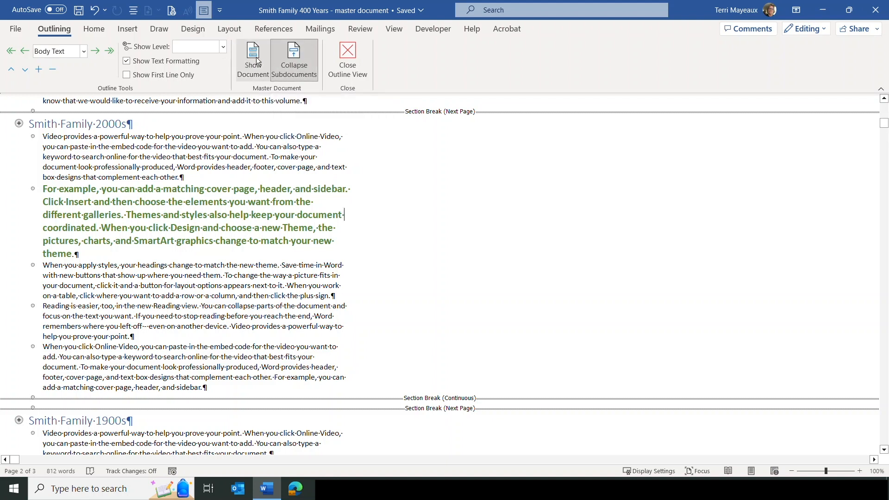
{"action": "left_click", "coordinate": [301, 57]}
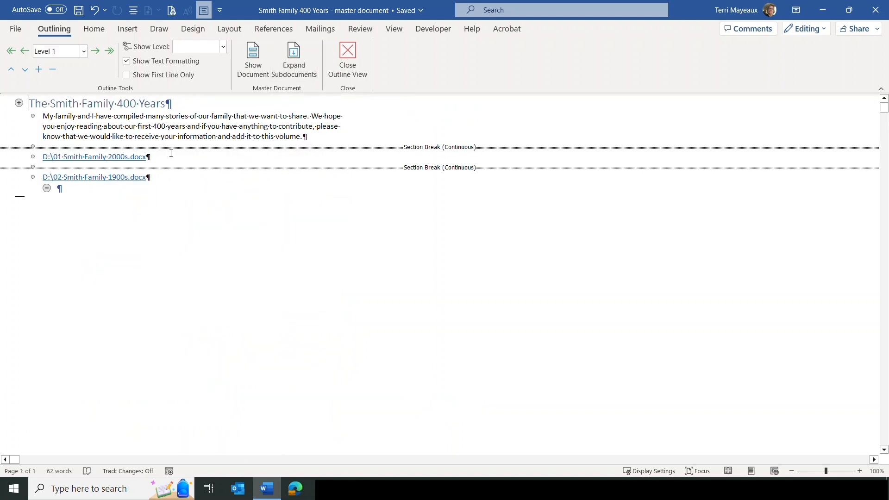
{"action": "left_click", "coordinate": [100, 158], "text": "ctrl"}
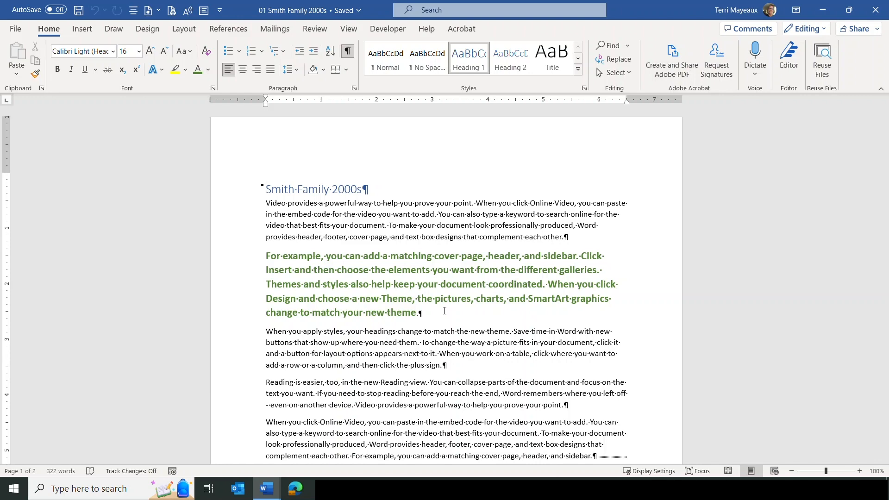
{"action": "left_click_drag", "start_coordinate": [622, 9], "coordinate": [553, 108]}
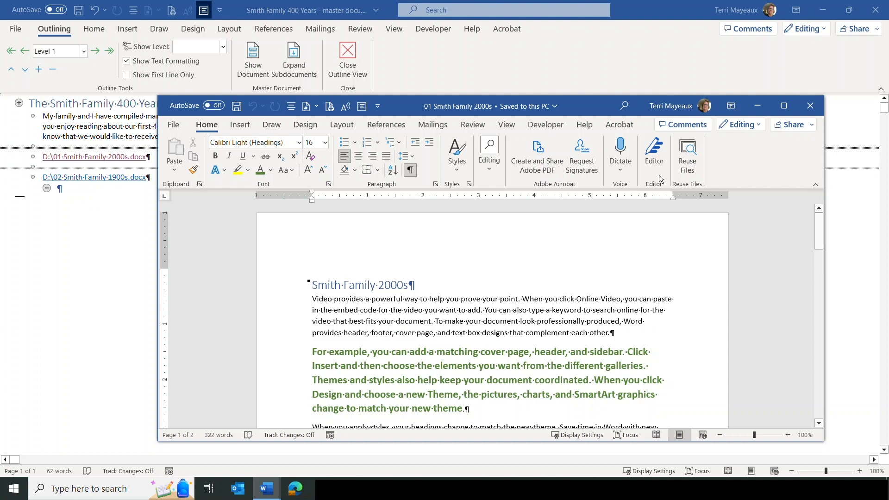
{"action": "left_click", "coordinate": [810, 108]}
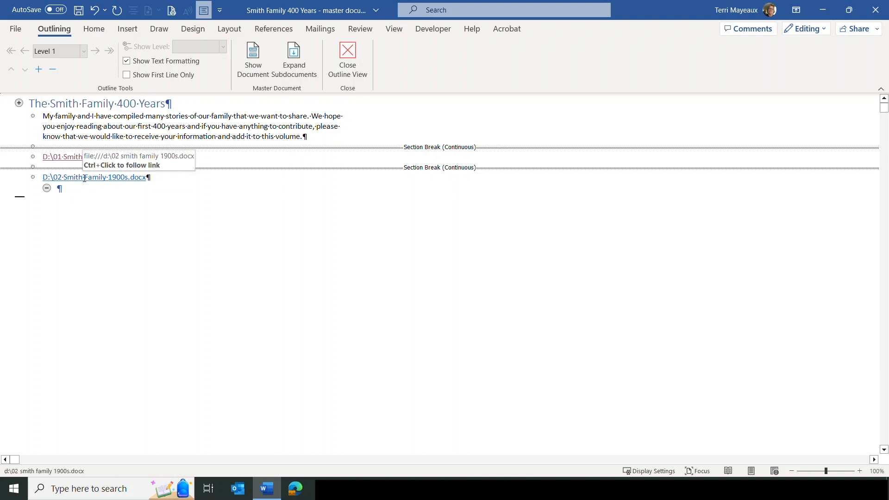
Step: Open the 1900s subdocument and format 'Themes and styles' as Aptos Black, 14 pt, yellow highlight
{"action": "left_click", "coordinate": [84, 177], "text": "ctrl"}
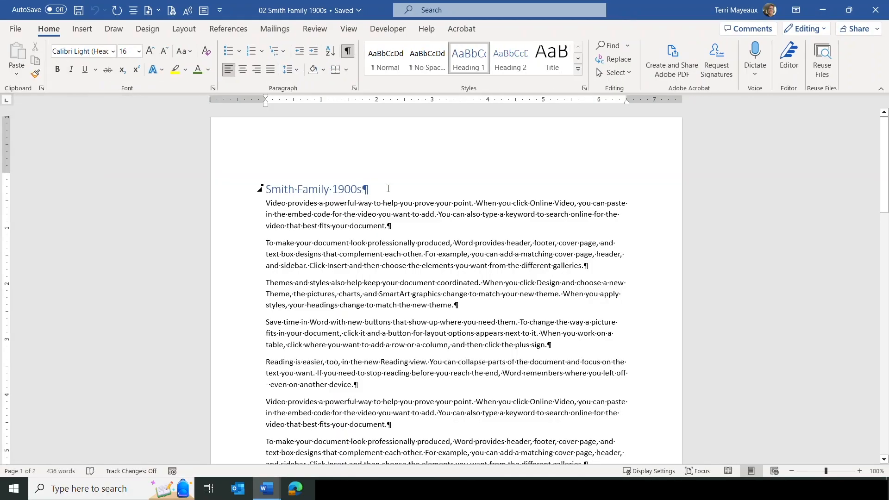
{"action": "left_click_drag", "start_coordinate": [266, 282], "coordinate": [459, 305]}
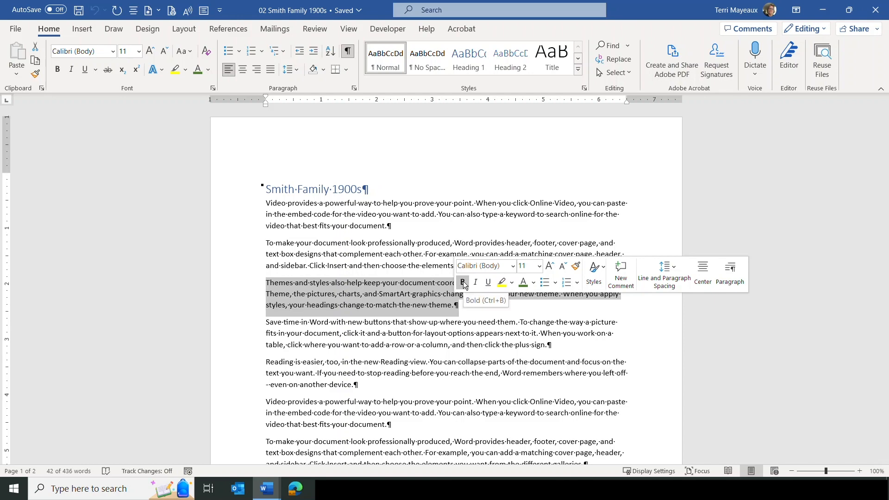
{"action": "left_click", "coordinate": [513, 266]}
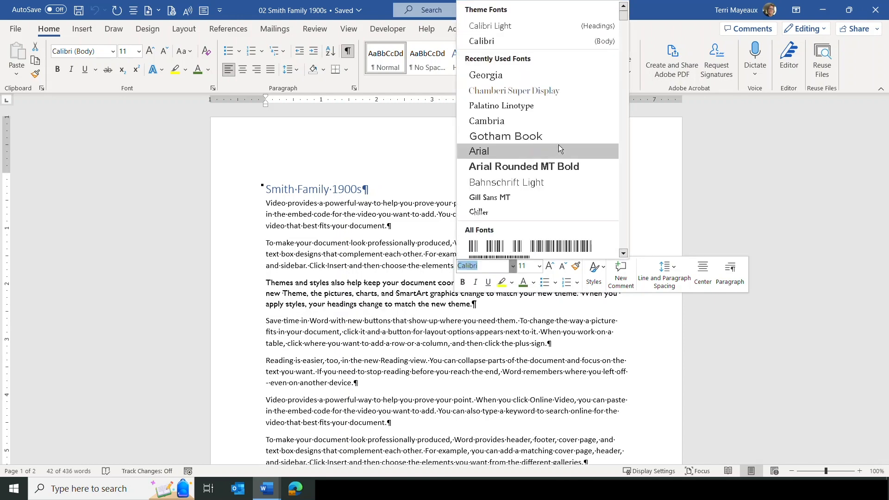
{"action": "left_click", "coordinate": [624, 253]}
{"action": "left_click", "coordinate": [483, 229]}
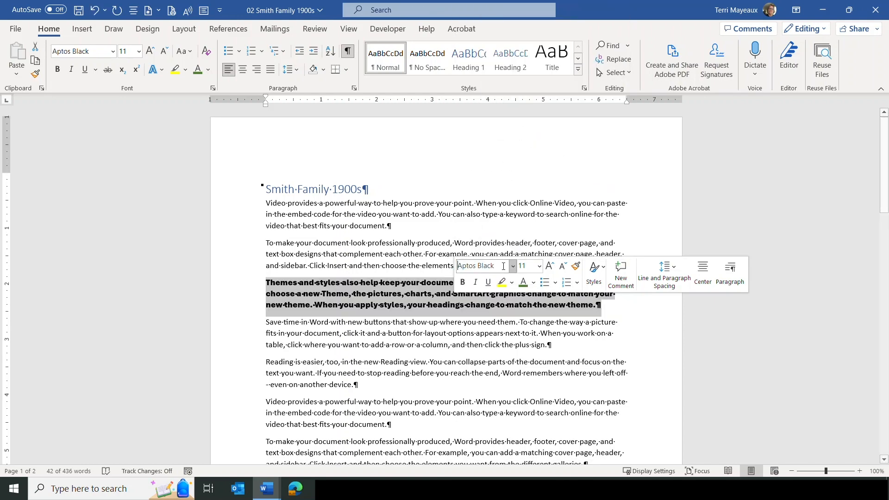
{"action": "left_click", "coordinate": [540, 266]}
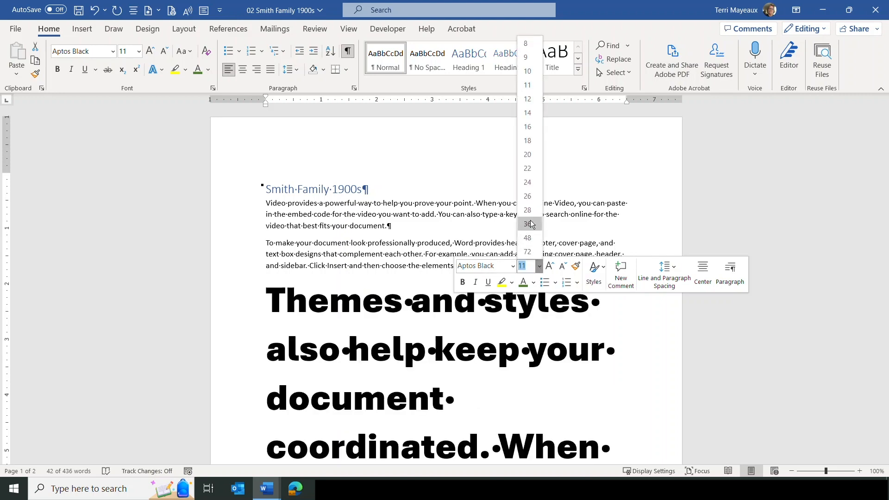
{"action": "left_click", "coordinate": [527, 113]}
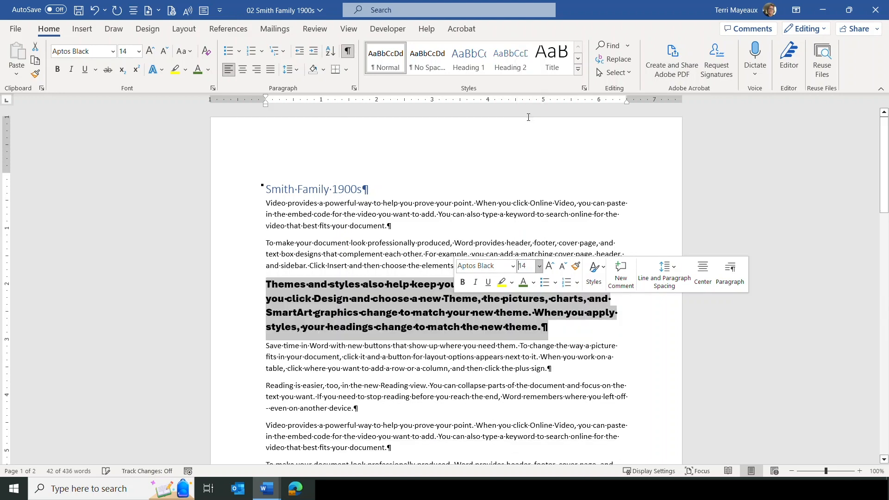
{"action": "left_click", "coordinate": [501, 283]}
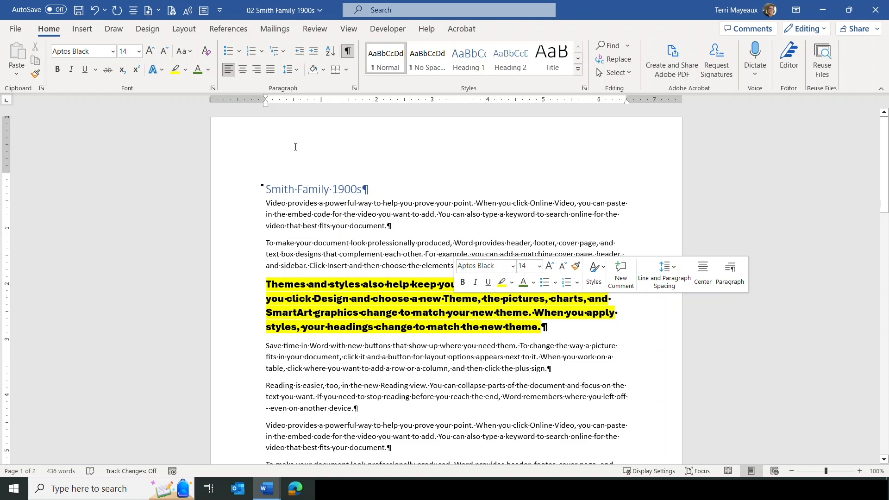
Step: Save the 02 Smith Family 1900s file and restore its window over the master document
{"action": "left_click", "coordinate": [80, 13]}
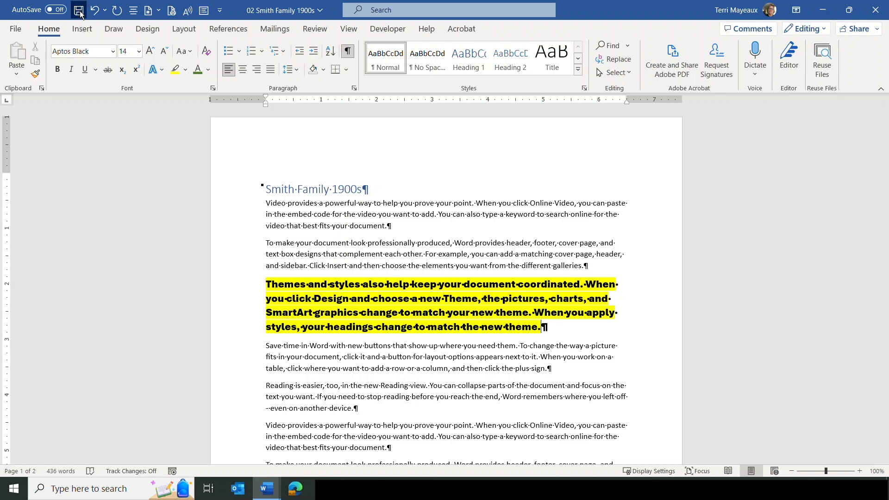
{"action": "left_click_drag", "start_coordinate": [655, 12], "coordinate": [588, 119]}
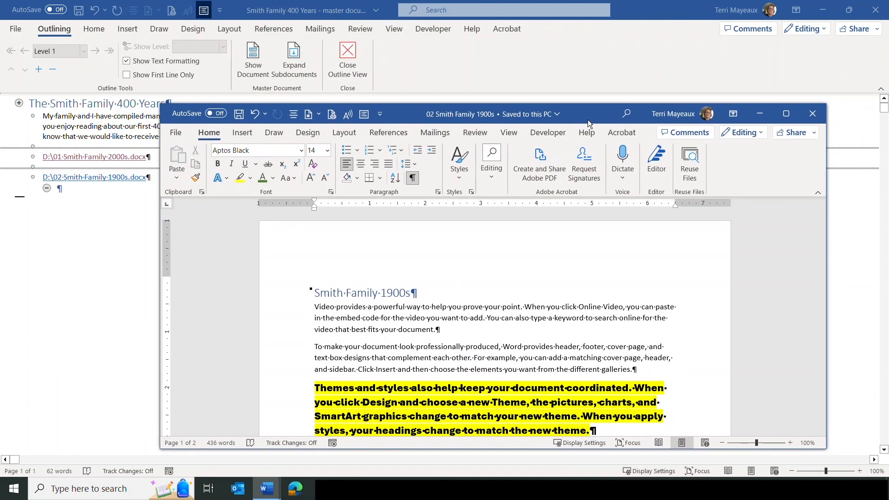
Step: Close the 02 Smith Family 1900s window to return to the master outline
{"action": "left_click", "coordinate": [814, 115]}
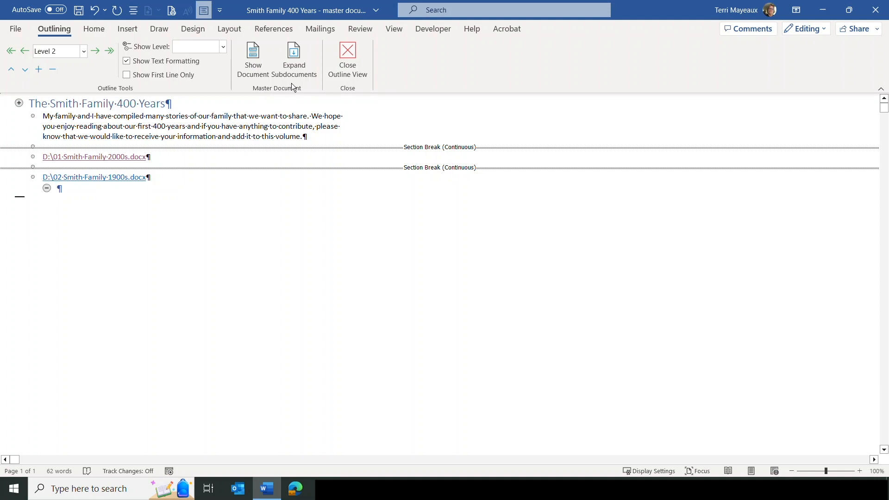
Step: Expand the subdocuments to review their text, collapse them back to links, and leave outline view
{"action": "left_click", "coordinate": [298, 71]}
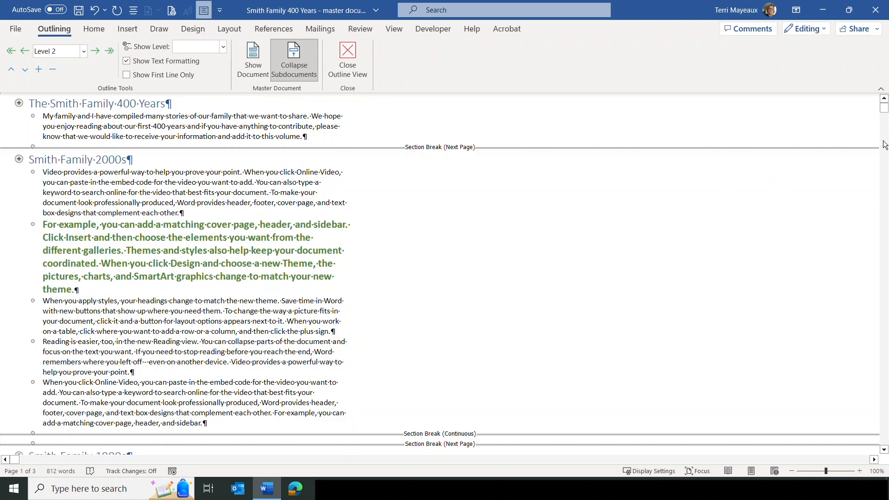
{"action": "scroll", "coordinate": [884, 146], "scroll_direction": "down", "scroll_amount": 5}
{"action": "scroll", "coordinate": [709, 206], "scroll_direction": "down", "scroll_amount": 5}
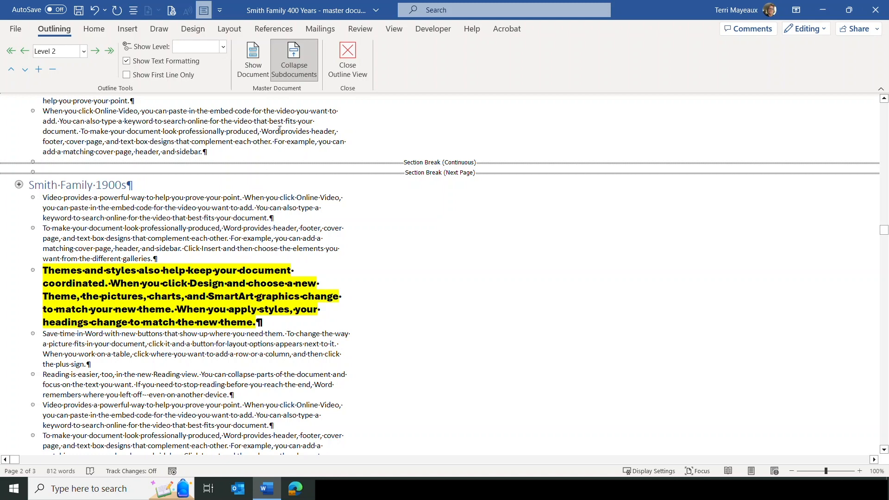
{"action": "left_click", "coordinate": [298, 59]}
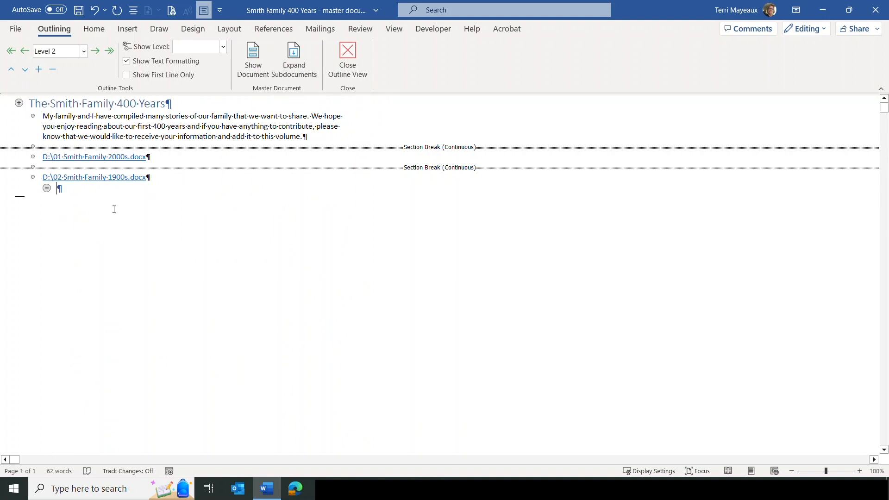
{"action": "left_click", "coordinate": [348, 54]}
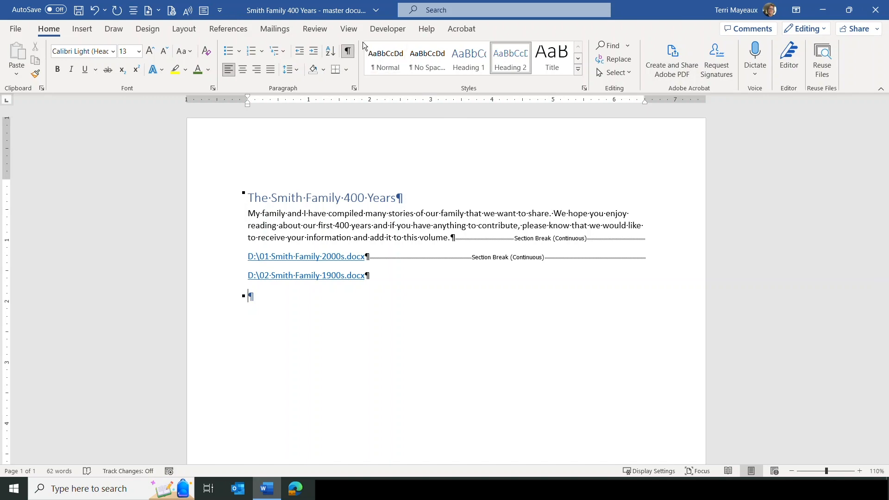
Step: Return the master document to outline view and expand both subdocuments to their full text
{"action": "left_click", "coordinate": [355, 31]}
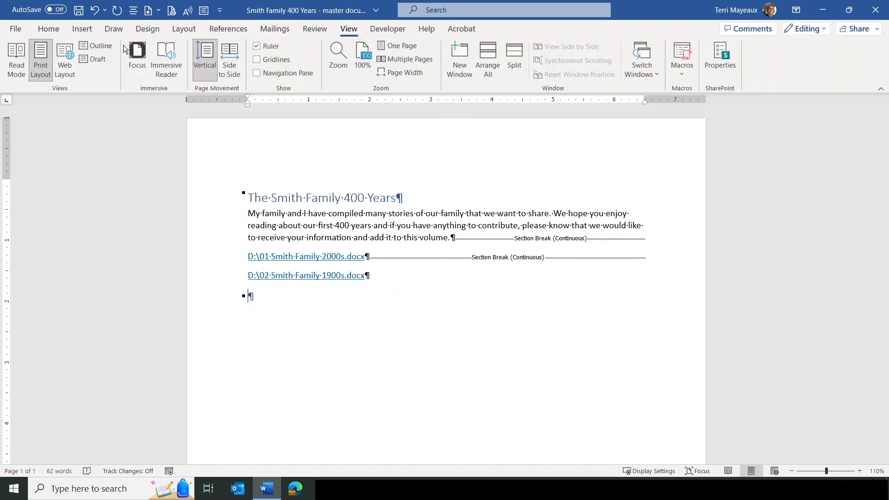
{"action": "left_click", "coordinate": [99, 45]}
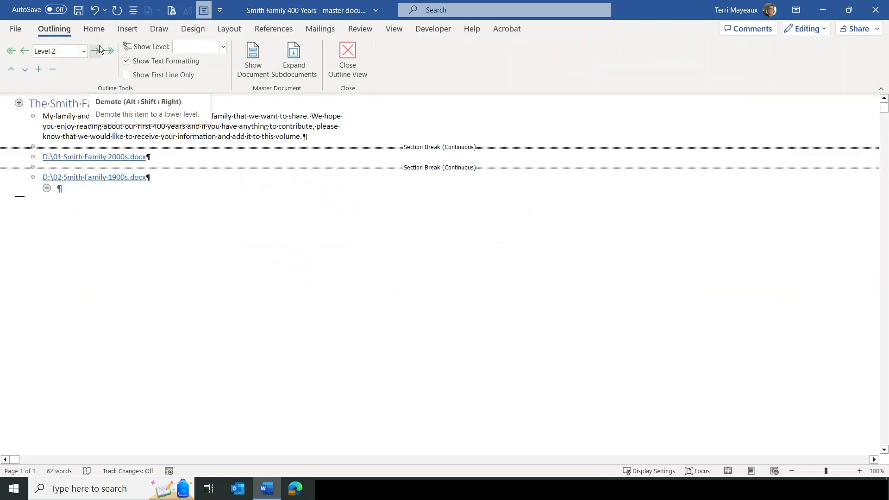
{"action": "left_click", "coordinate": [292, 50]}
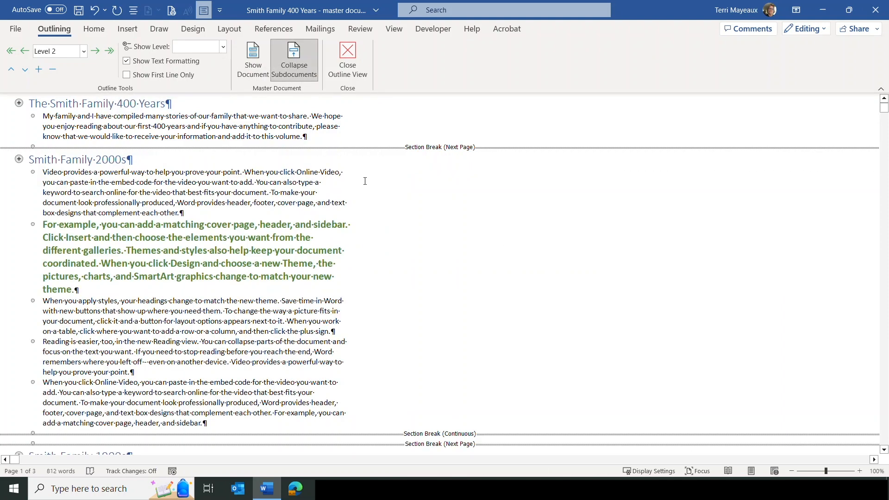
Step: Add an empty paragraph after the 1900s text and create a new blank subdocument there
{"action": "left_click", "coordinate": [253, 55]}
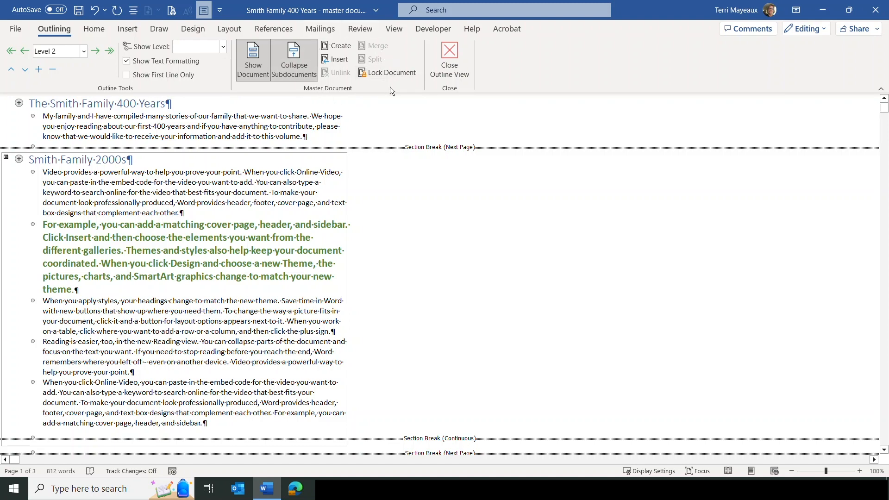
{"action": "left_click", "coordinate": [253, 60]}
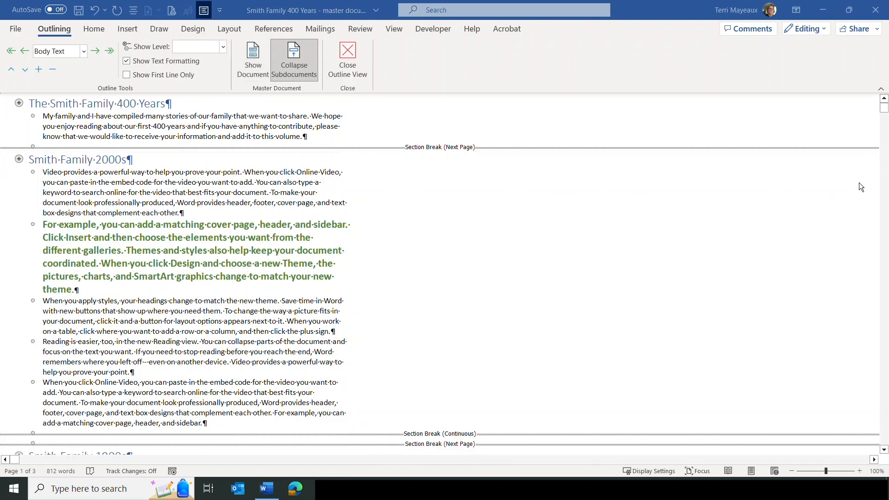
{"action": "scroll", "coordinate": [840, 188], "scroll_direction": "down", "scroll_amount": 1}
{"action": "scroll", "coordinate": [840, 187], "scroll_direction": "down", "scroll_amount": 6}
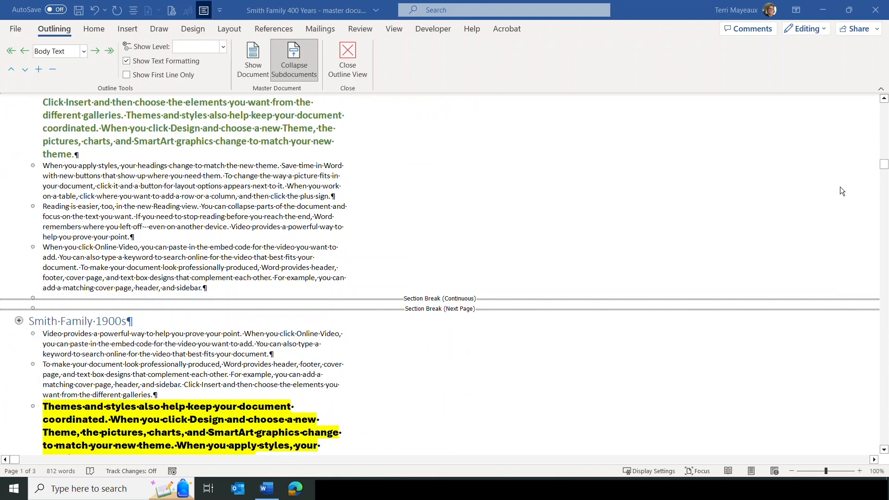
{"action": "scroll", "coordinate": [840, 185], "scroll_direction": "down", "scroll_amount": 6}
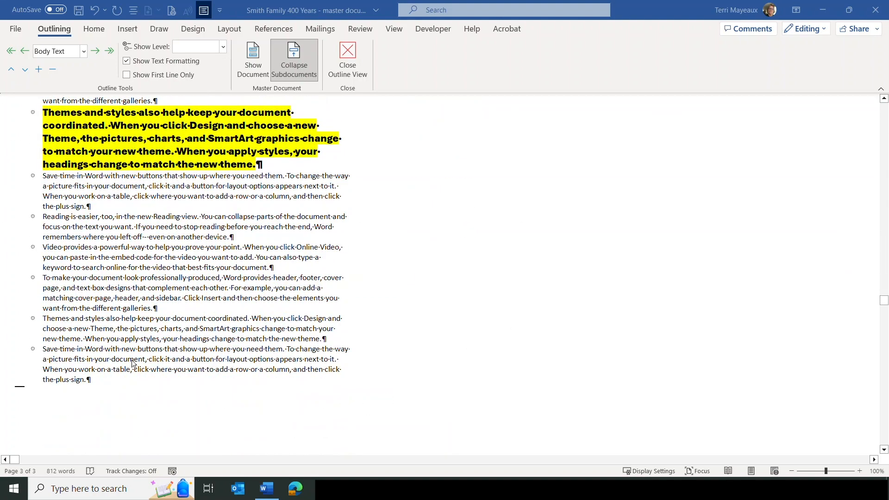
{"action": "left_click", "coordinate": [88, 379]}
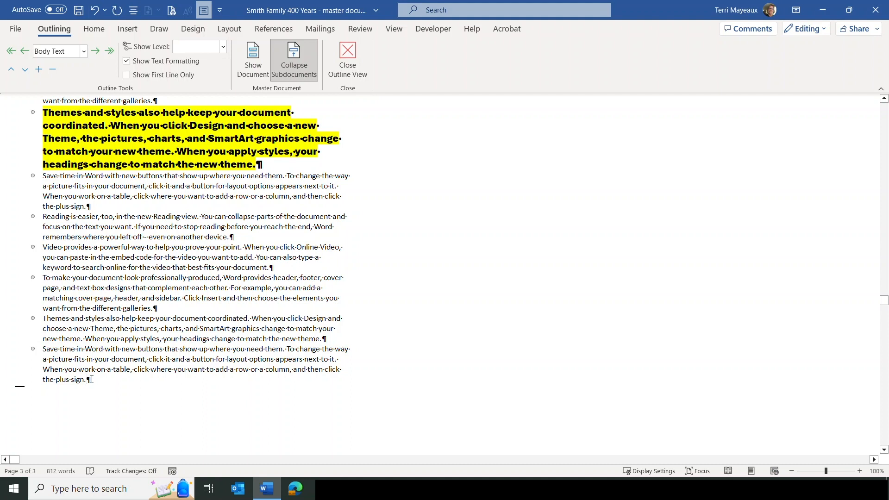
{"action": "key", "text": "Return"}
{"action": "left_click", "coordinate": [251, 58]}
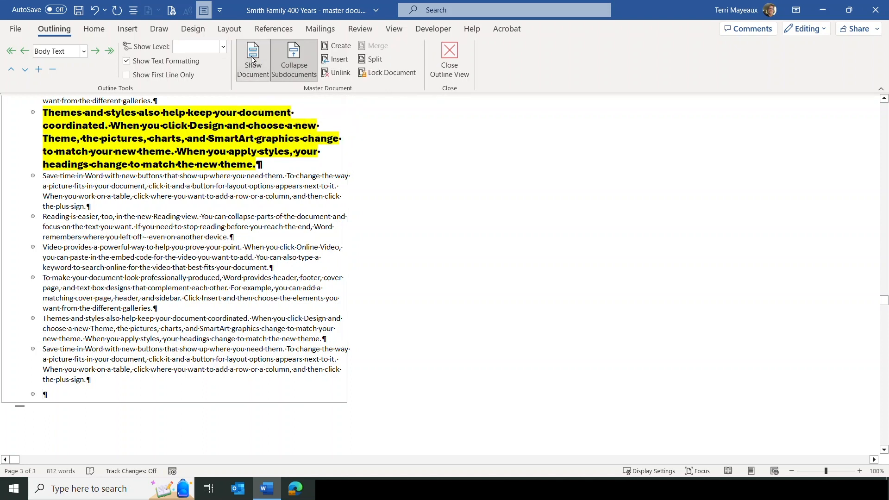
{"action": "left_click", "coordinate": [338, 45]}
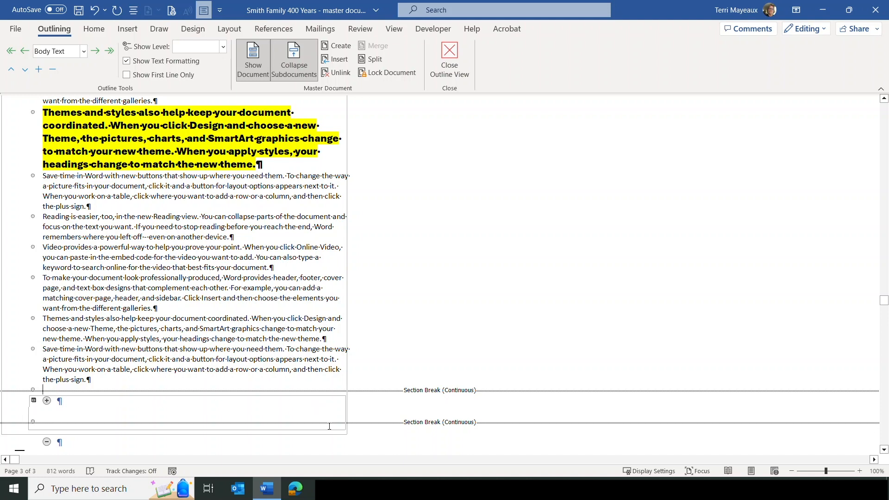
Step: Type 'This is a created document. It will explain why we divided the document into 100 year spans.' in the new subdocument and save
{"action": "left_click", "coordinate": [57, 400]}
{"action": "key", "text": "Up"}
{"action": "left_click", "coordinate": [57, 401]}
{"action": "type", "text": "This is a created "}
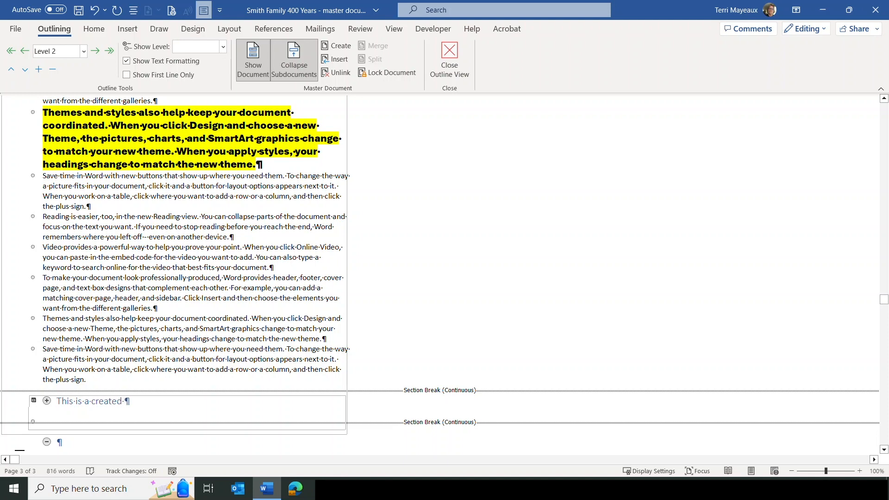
{"action": "type", "text": "document. It will exp"}
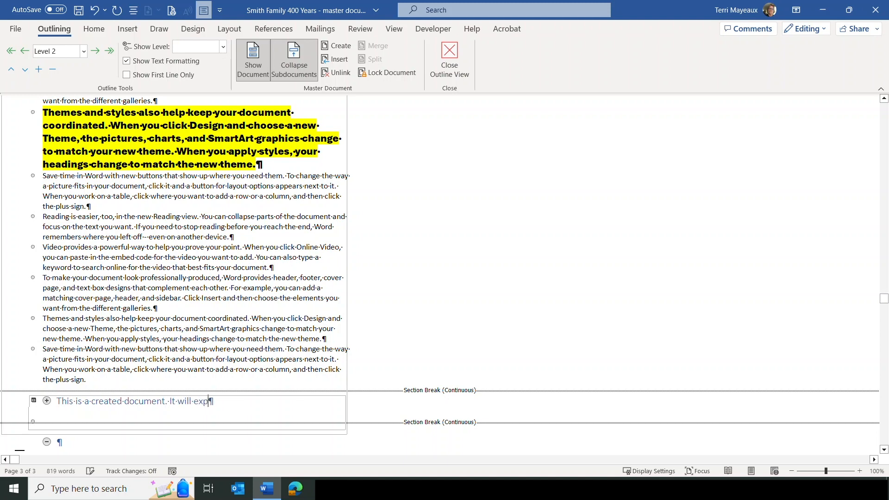
{"action": "type", "text": "lain why we divided the douc"}
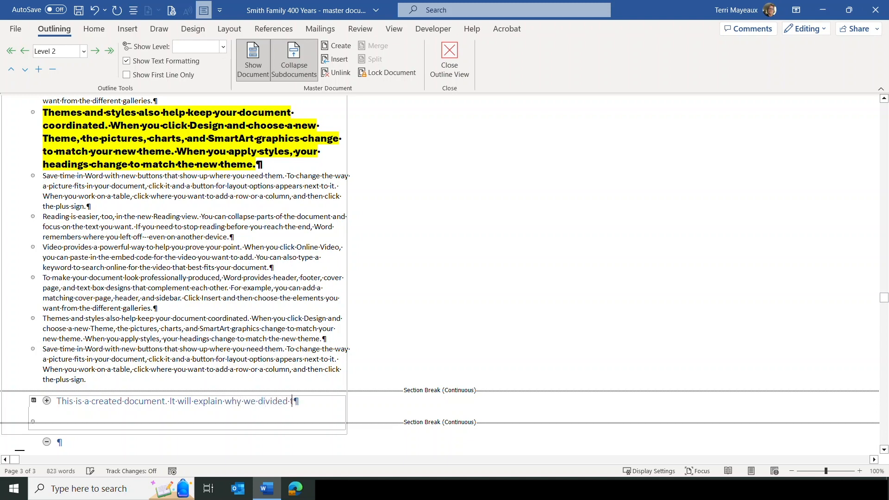
{"action": "key", "text": "BackSpace"}
{"action": "key", "text": "BackSpace"}
{"action": "type", "text": "cument into 100 year spans."}
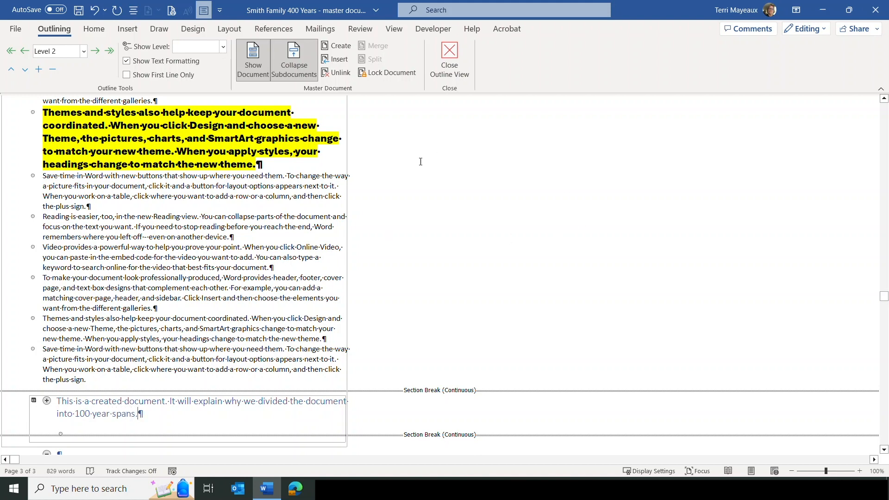
{"action": "left_click", "coordinate": [76, 13]}
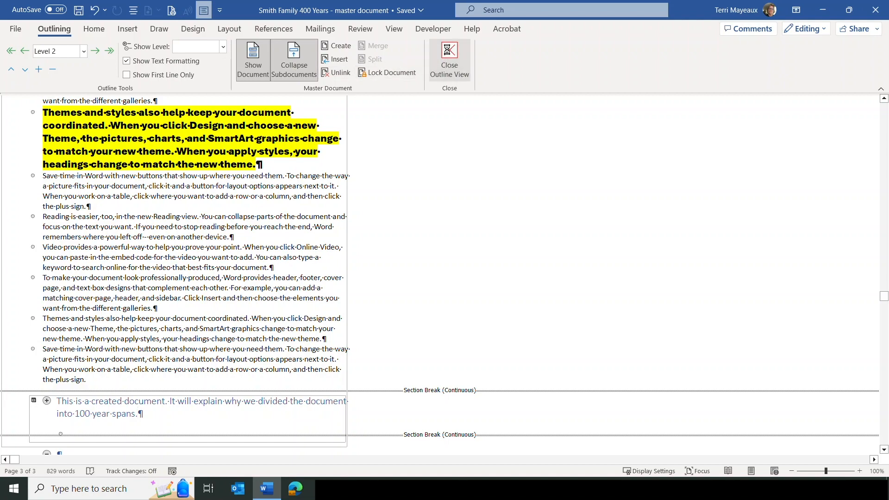
{"action": "left_click", "coordinate": [450, 58]}
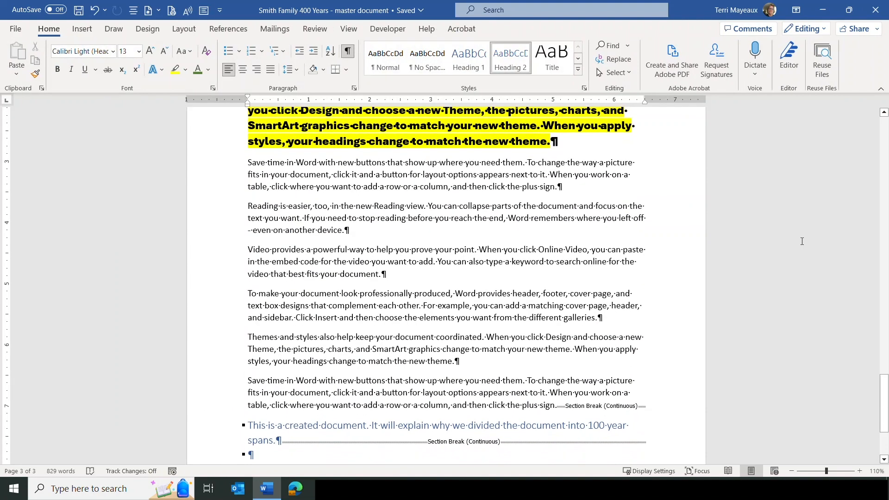
{"action": "scroll", "coordinate": [802, 241], "scroll_direction": "down", "scroll_amount": 3}
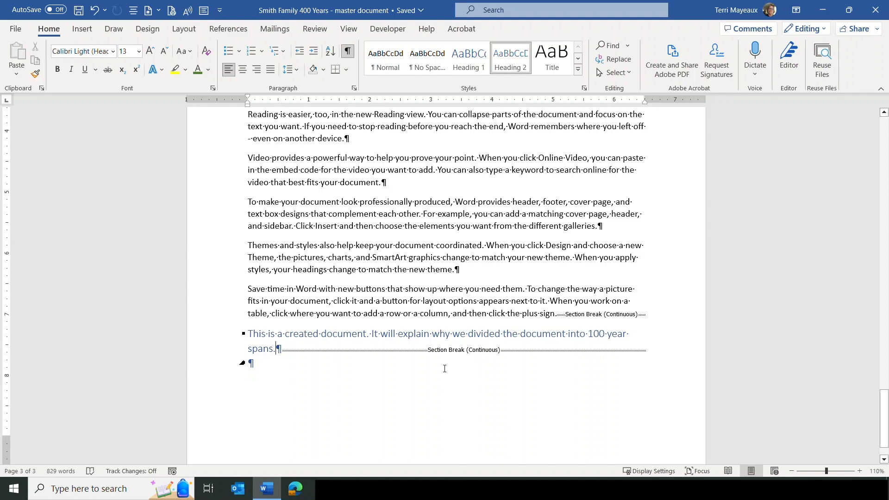
{"action": "left_click", "coordinate": [349, 28]}
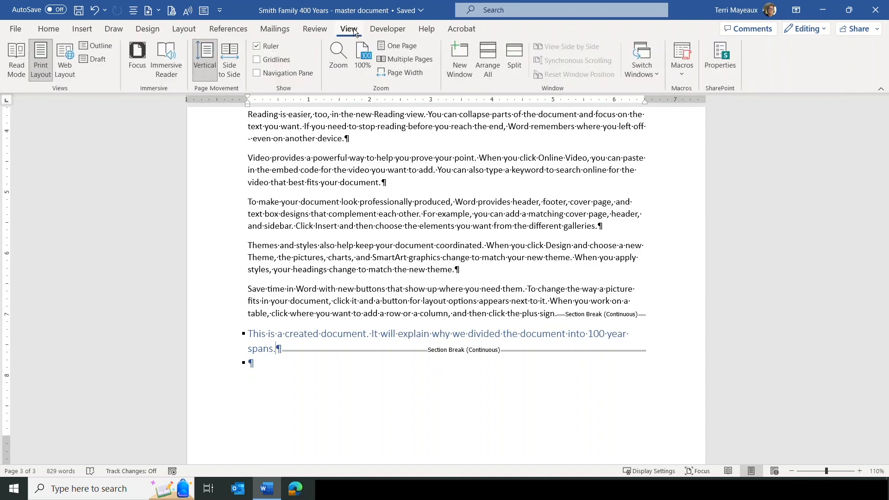
{"action": "left_click", "coordinate": [102, 45]}
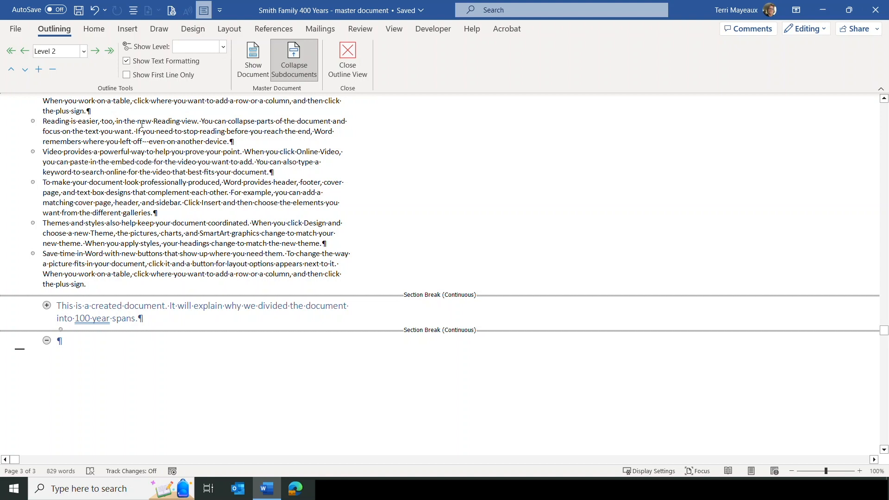
{"action": "left_click", "coordinate": [256, 58]}
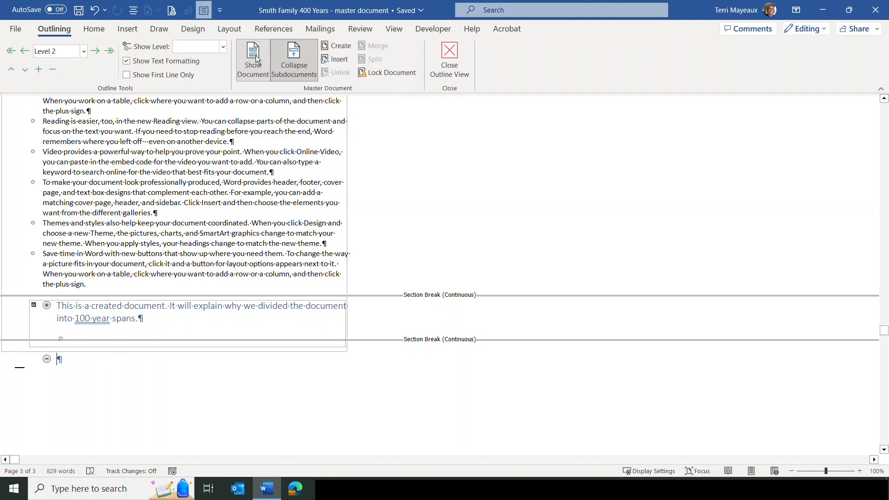
Step: Insert 03 Smith Family 1800s as a subdocument, renaming all conflicting styles with Yes to All
{"action": "left_click", "coordinate": [335, 60]}
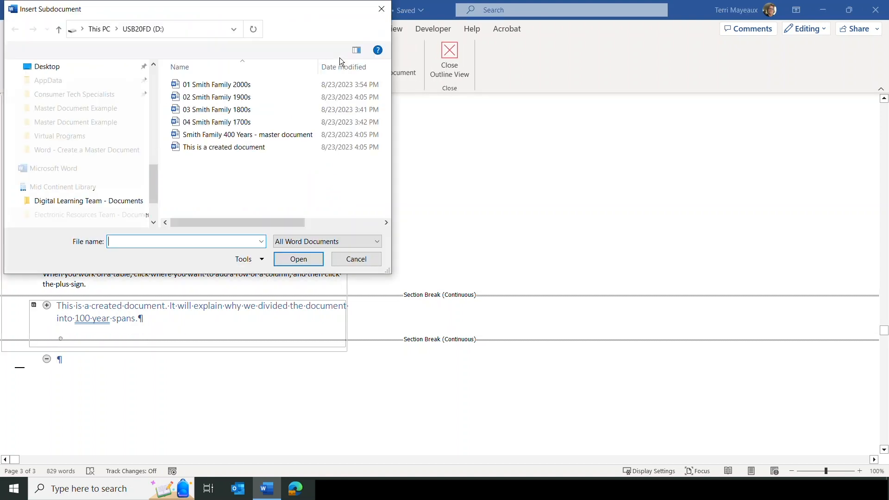
{"action": "left_click", "coordinate": [230, 111]}
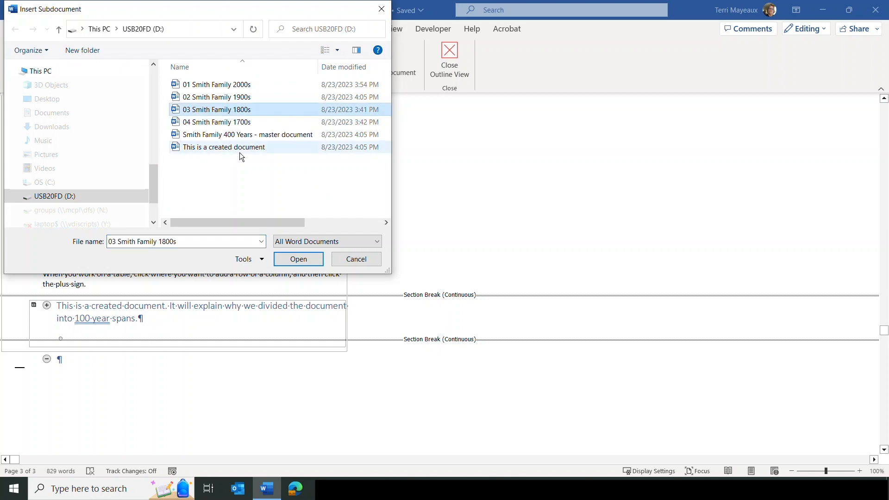
{"action": "left_click", "coordinate": [299, 259]}
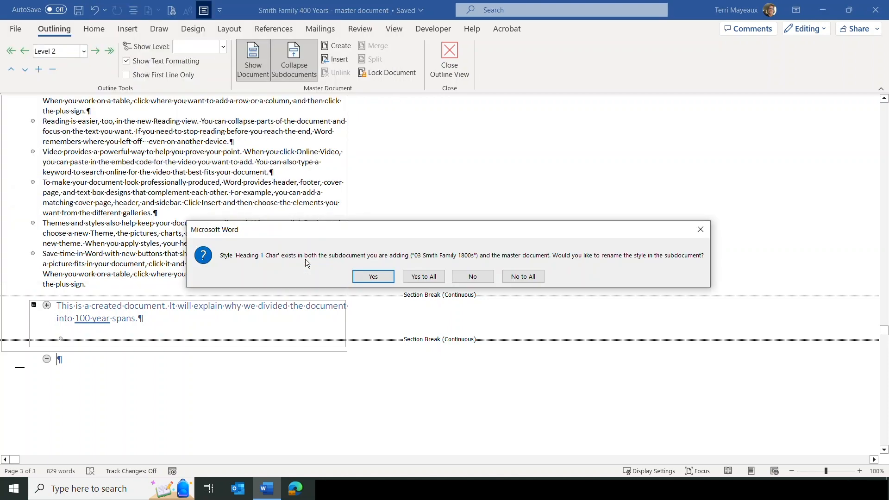
{"action": "left_click", "coordinate": [426, 277]}
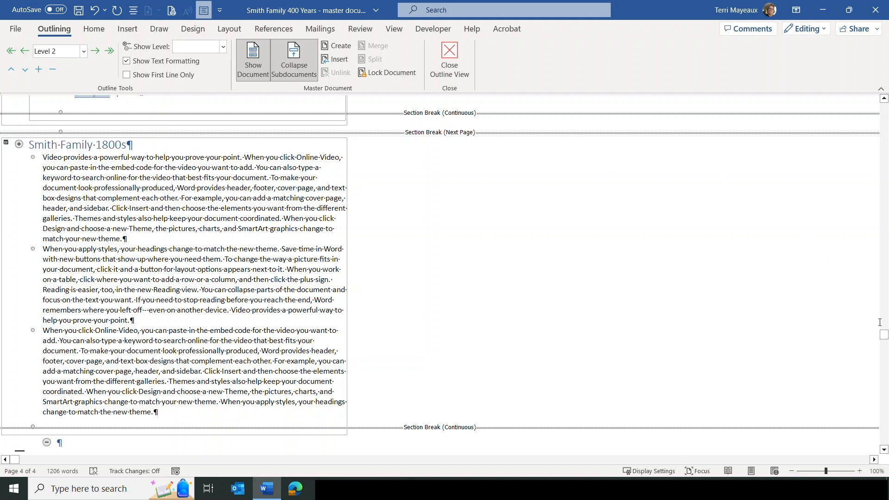
Step: Collapse the subdocuments into file links, confirming the master document save
{"action": "left_click_drag", "start_coordinate": [885, 340], "coordinate": [885, 310]}
{"action": "left_click", "coordinate": [294, 59]}
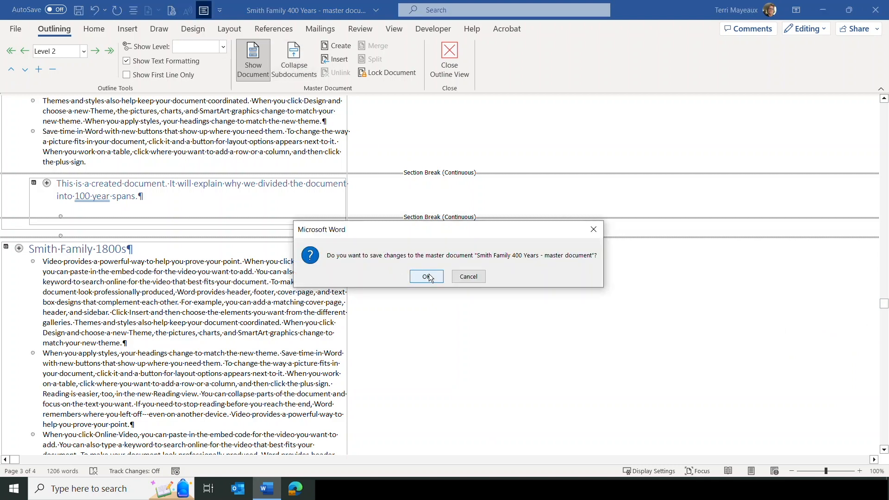
{"action": "left_click", "coordinate": [427, 276]}
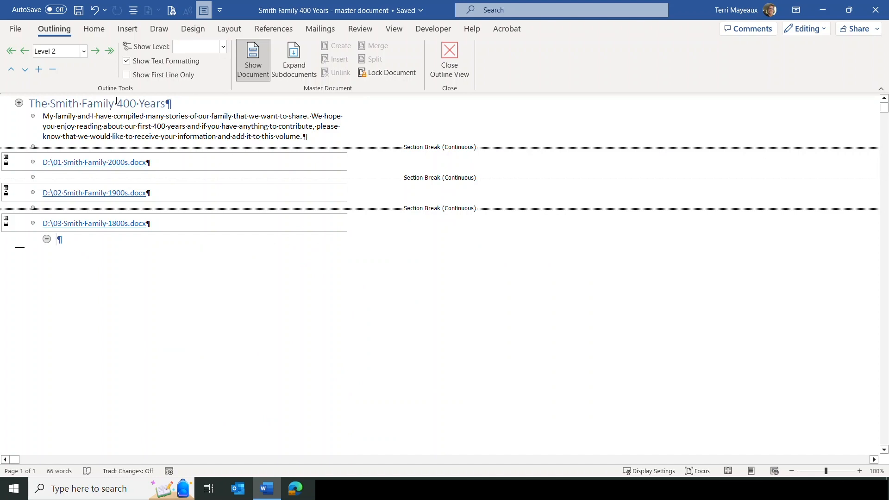
Step: View and close the 01 Smith Family 2000s subdocument, then open 02 Smith Family 1900s in its own window
{"action": "left_click", "coordinate": [88, 165], "text": "ctrl"}
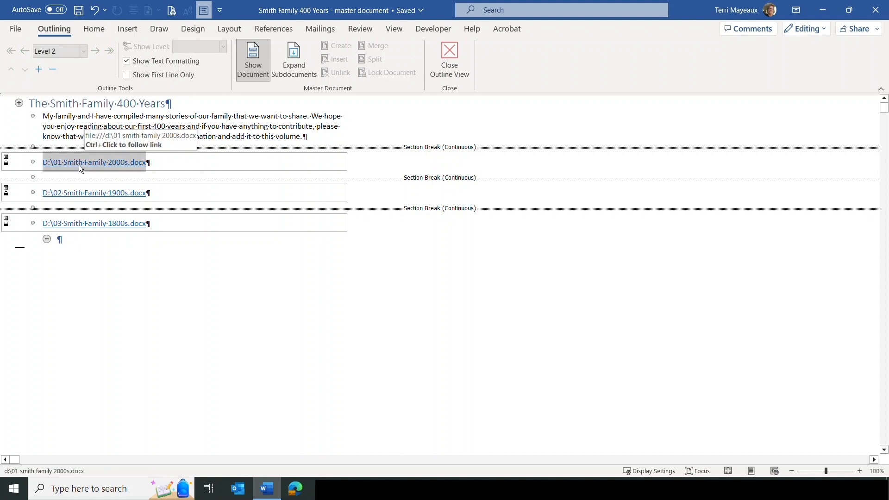
{"action": "left_click", "coordinate": [80, 163], "text": "ctrl"}
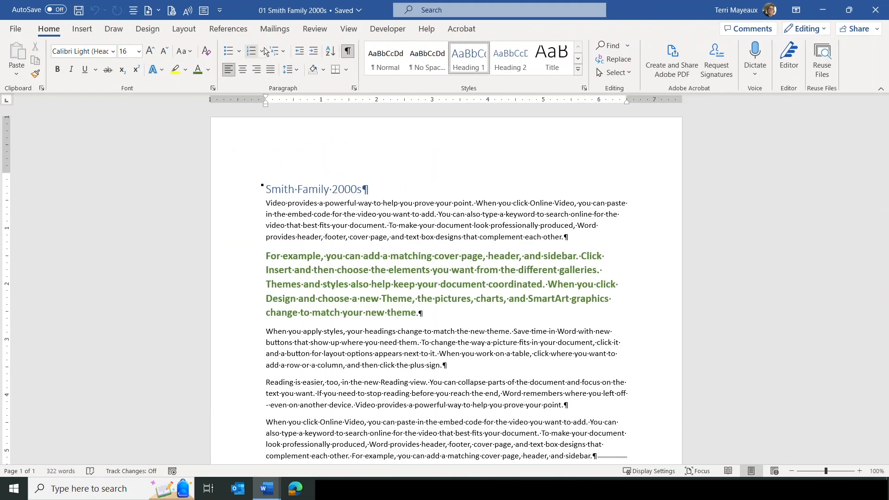
{"action": "left_click", "coordinate": [875, 14]}
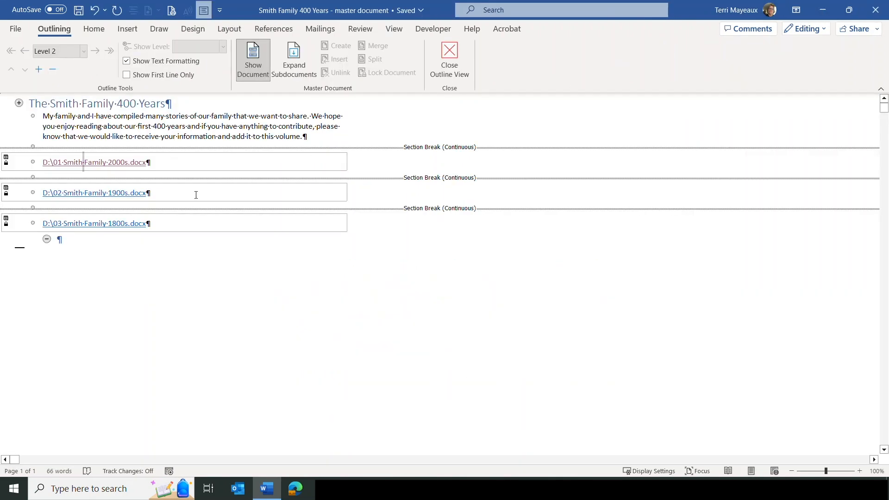
{"action": "left_click", "coordinate": [77, 193], "text": "ctrl"}
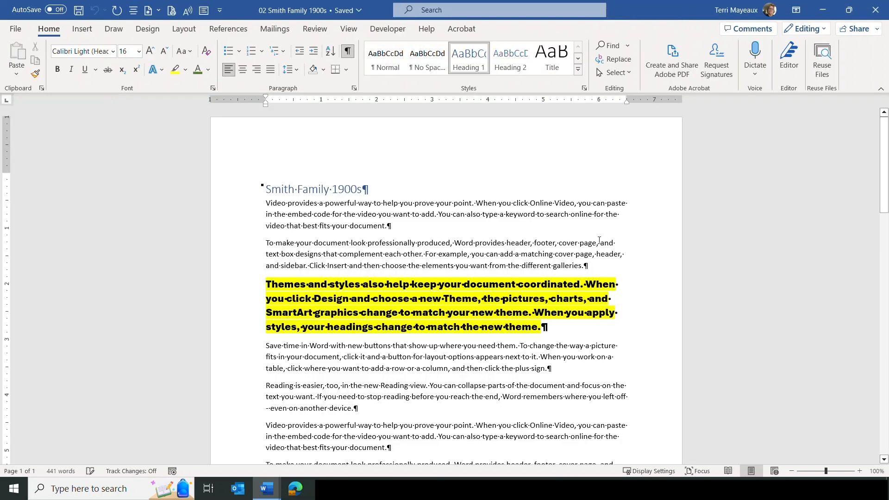
{"action": "left_click", "coordinate": [878, 12]}
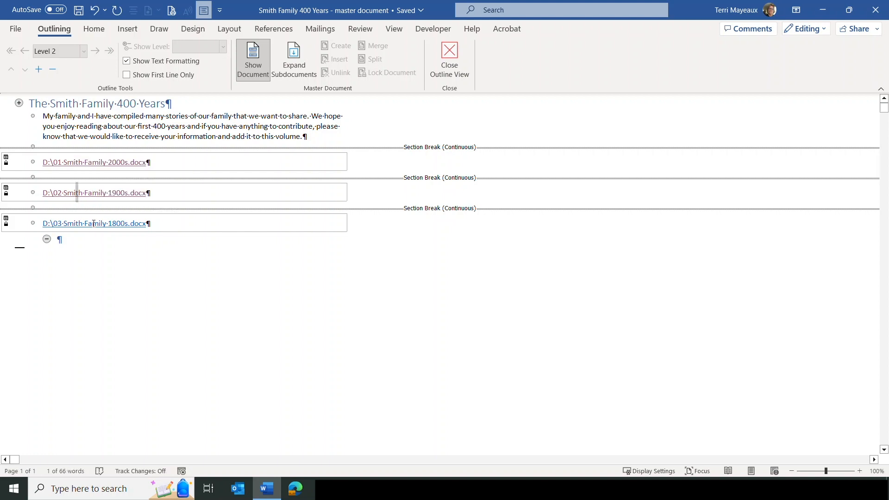
{"action": "left_click", "coordinate": [89, 199], "text": "ctrl"}
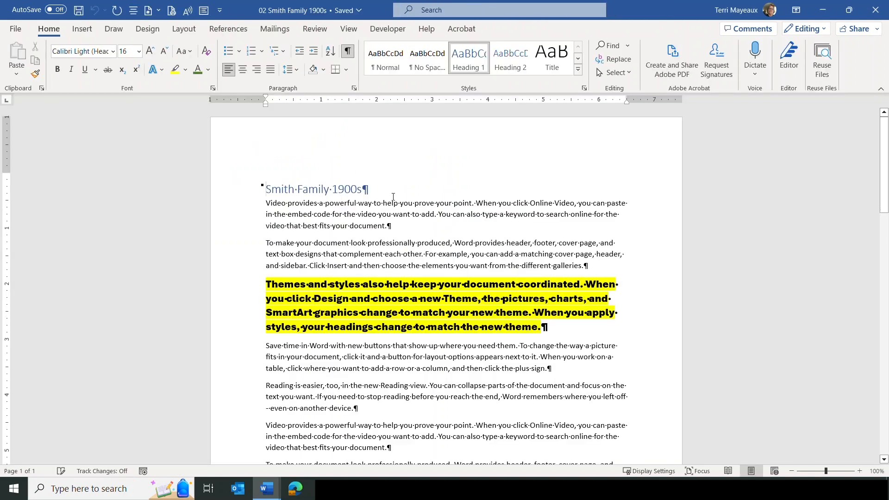
{"action": "left_click_drag", "start_coordinate": [886, 146], "coordinate": [887, 278]}
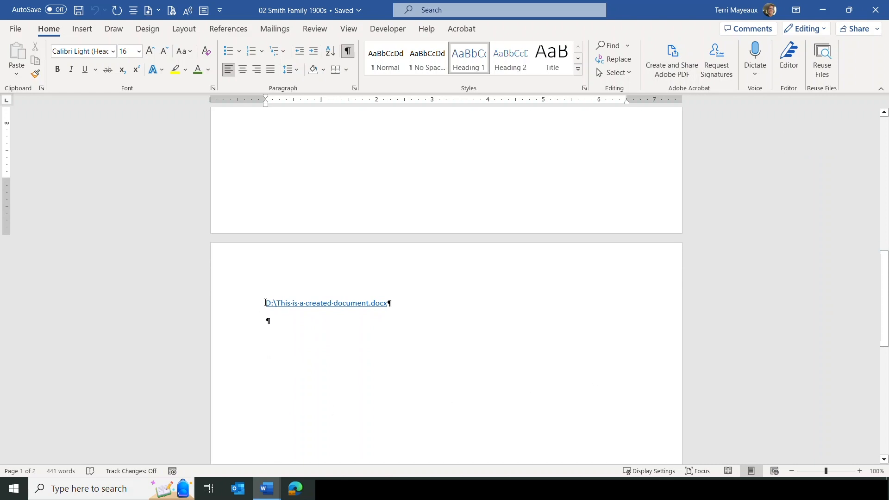
Step: Delete the D:\This is a created document.docx link line from 02 Smith Family 1900s and save it
{"action": "left_click_drag", "start_coordinate": [265, 303], "coordinate": [389, 303]}
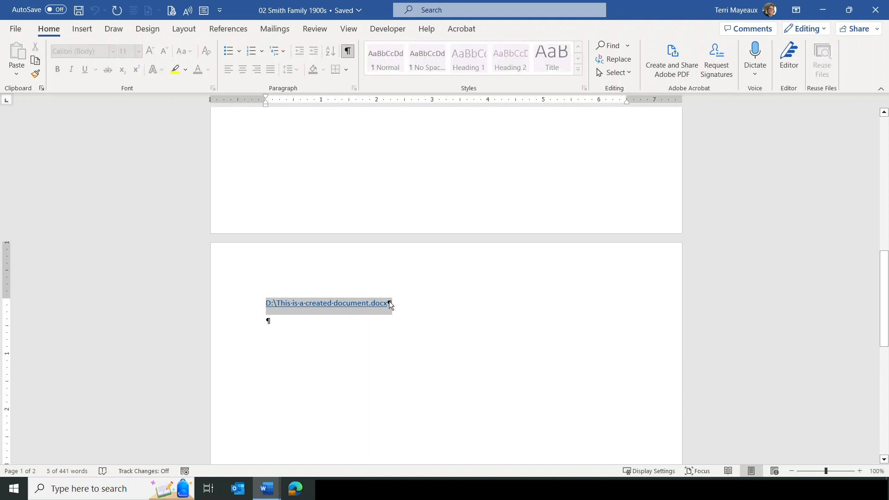
{"action": "key", "text": "Delete"}
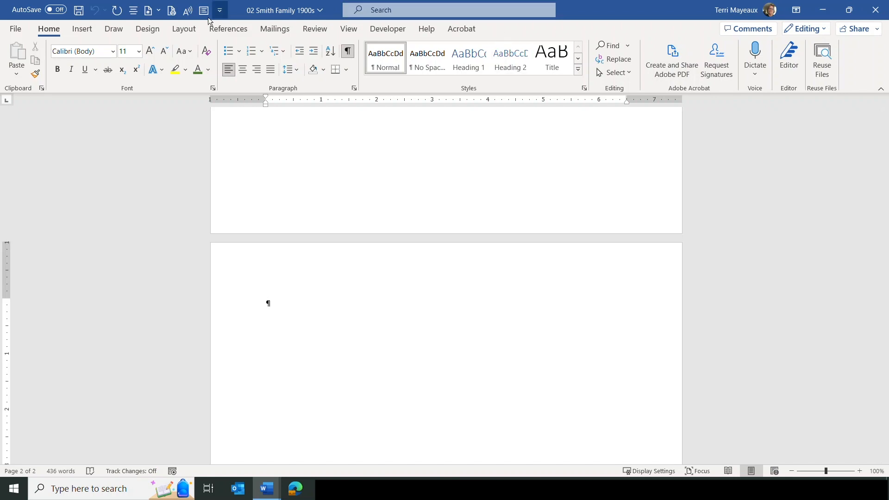
{"action": "left_click", "coordinate": [78, 10]}
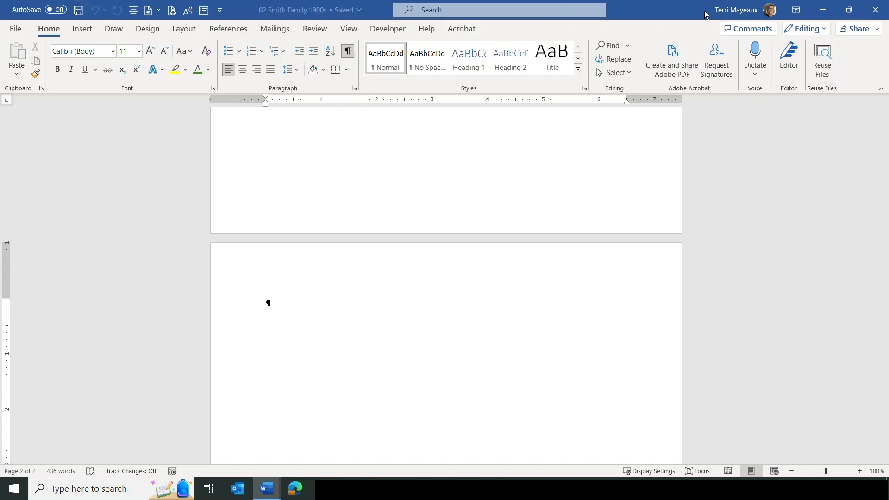
Step: Close the 1900s window, toggle Show Document off and on, and expand all three subdocuments to full text
{"action": "left_click", "coordinate": [879, 13]}
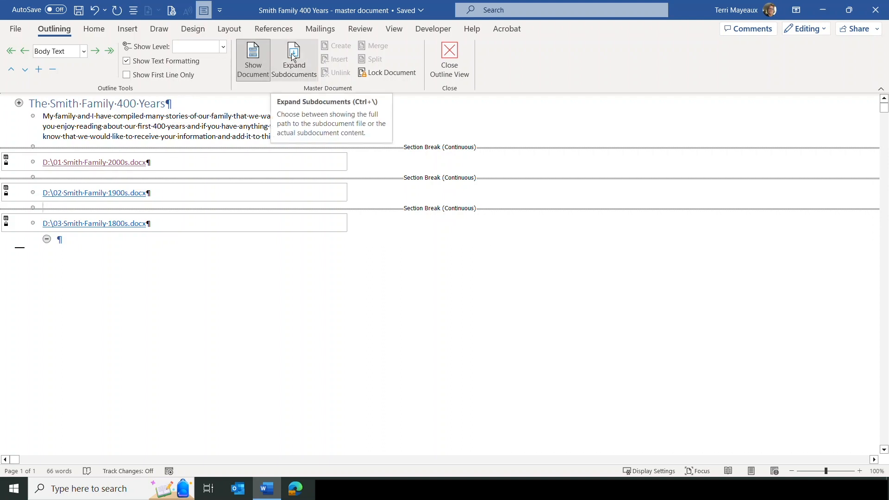
{"action": "left_click", "coordinate": [254, 60]}
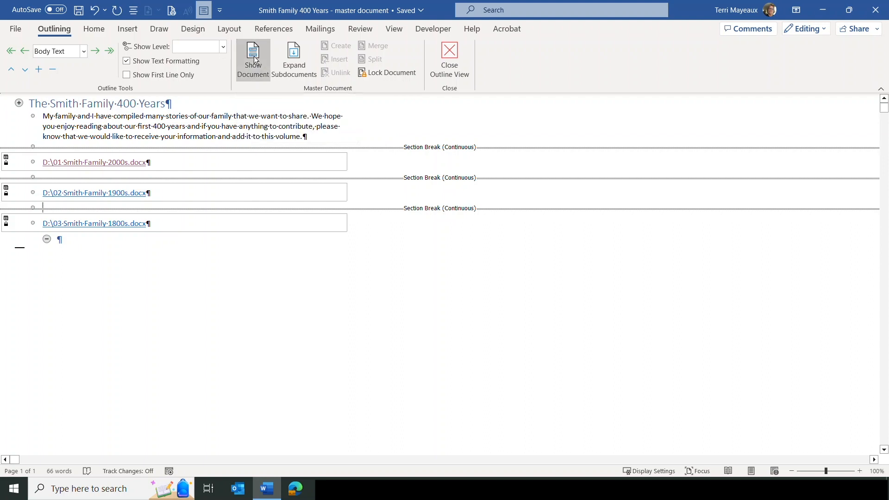
{"action": "left_click", "coordinate": [254, 59]}
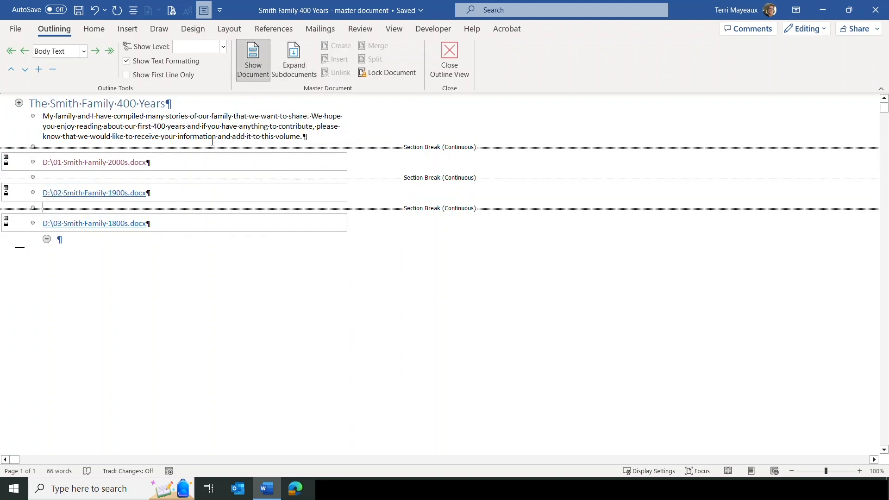
{"action": "left_click", "coordinate": [294, 59]}
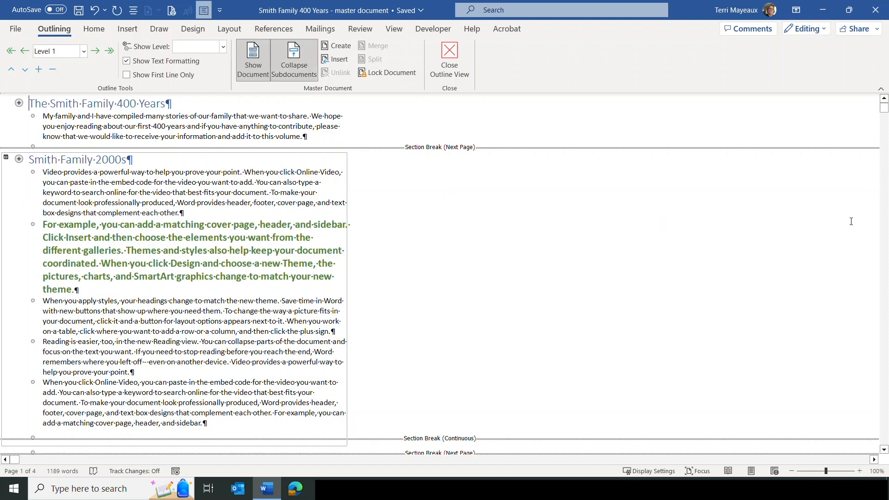
{"action": "scroll", "coordinate": [825, 230], "scroll_direction": "down", "scroll_amount": 5}
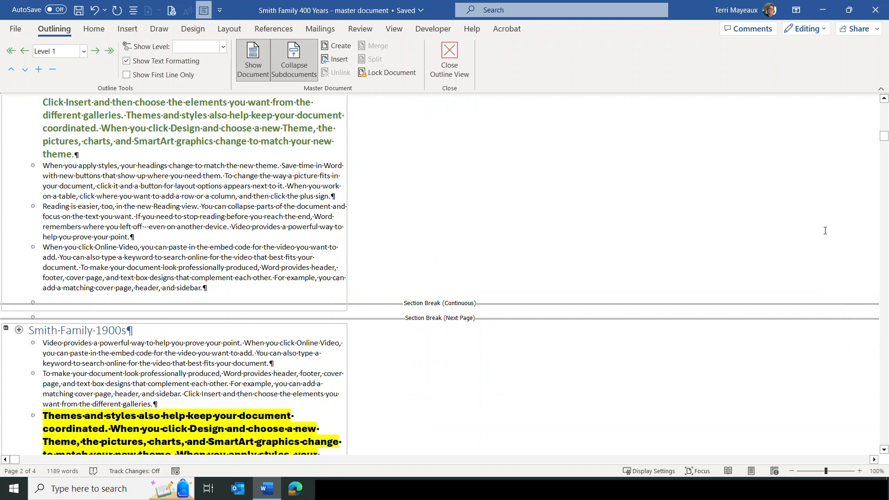
{"action": "scroll", "coordinate": [391, 295], "scroll_direction": "down", "scroll_amount": 10}
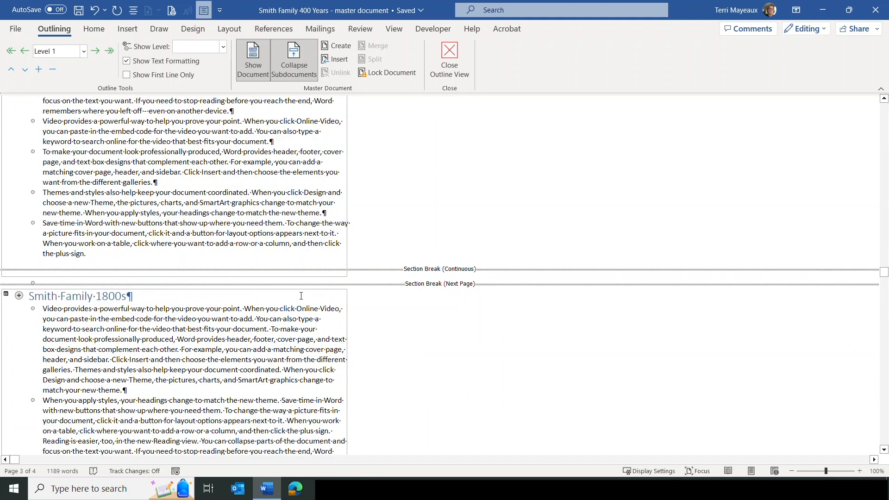
Step: Turn an empty Level 2 heading above Smith Family 1800s into a new subdocument
{"action": "left_click", "coordinate": [45, 279]}
{"action": "left_click", "coordinate": [83, 51]}
{"action": "left_click", "coordinate": [58, 79]}
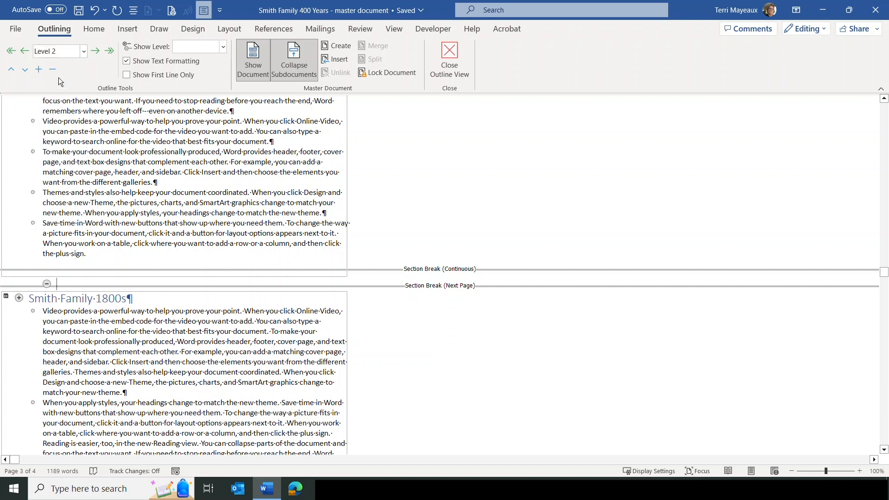
{"action": "left_click", "coordinate": [343, 45]}
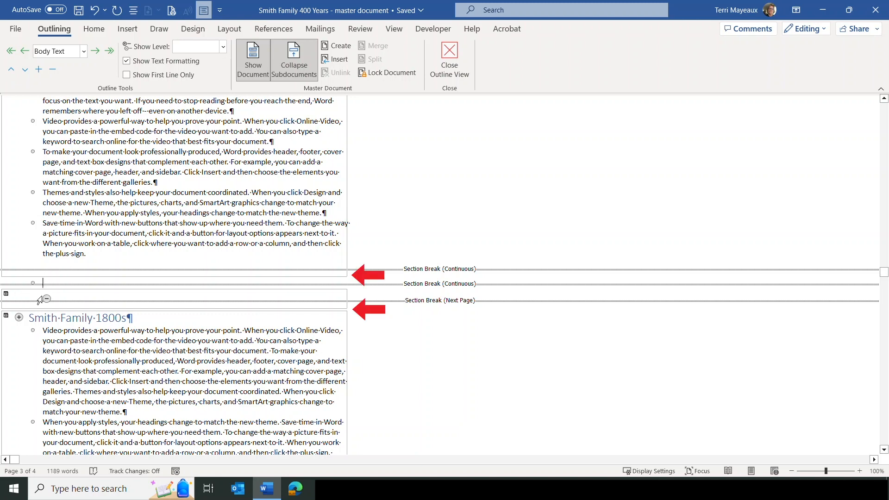
Step: Type 'this is a subdocument' into the new subdocument
{"action": "left_click", "coordinate": [57, 298]}
{"action": "left_click", "coordinate": [60, 297]}
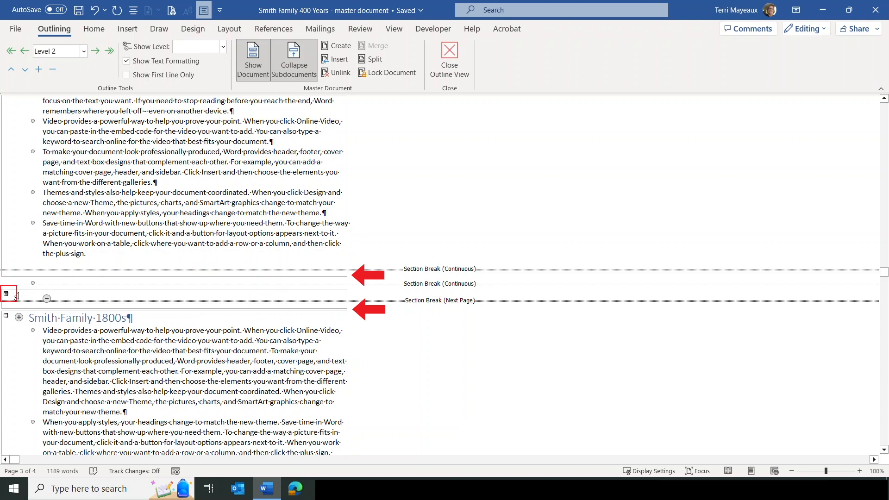
{"action": "type", "text": "thi"}
{"action": "key", "text": "Return"}
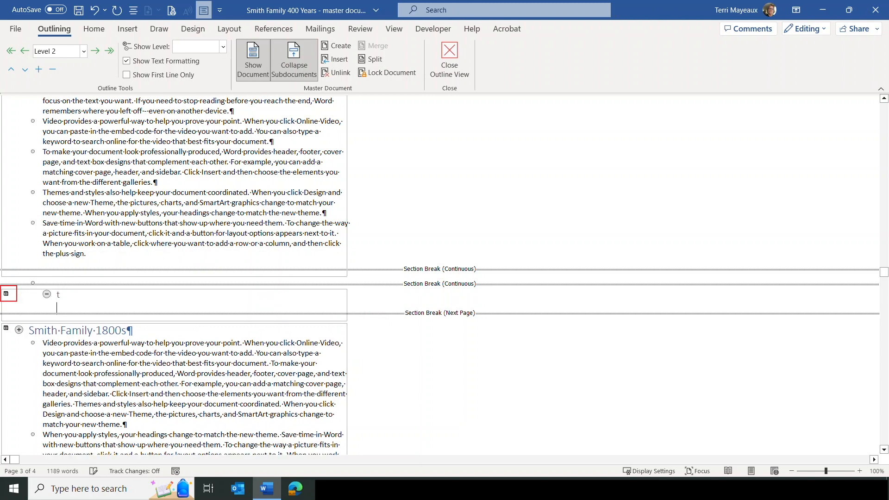
{"action": "type", "text": "s is a subdocument"}
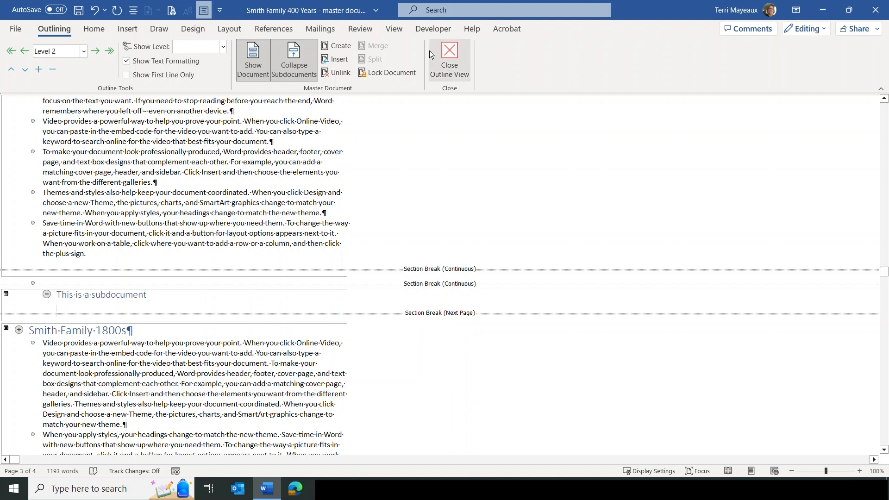
Step: Collapse the subdocuments into four file links and save the master document
{"action": "left_click", "coordinate": [304, 66]}
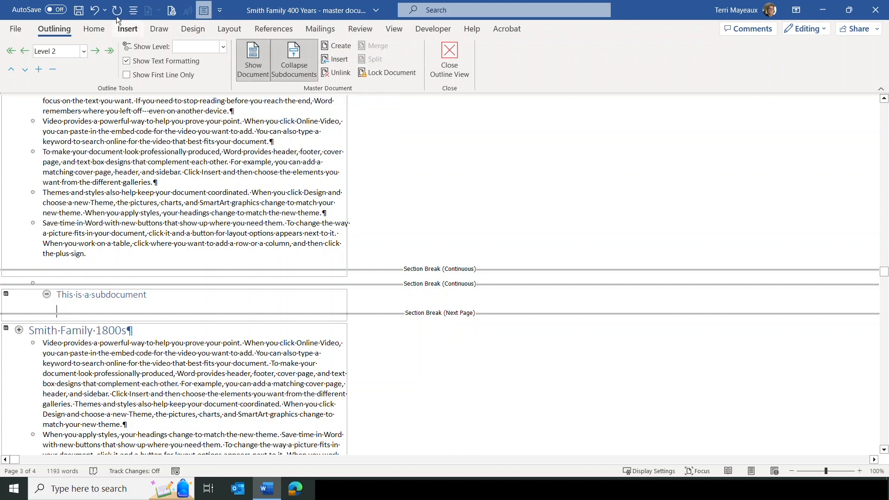
{"action": "left_click", "coordinate": [79, 11]}
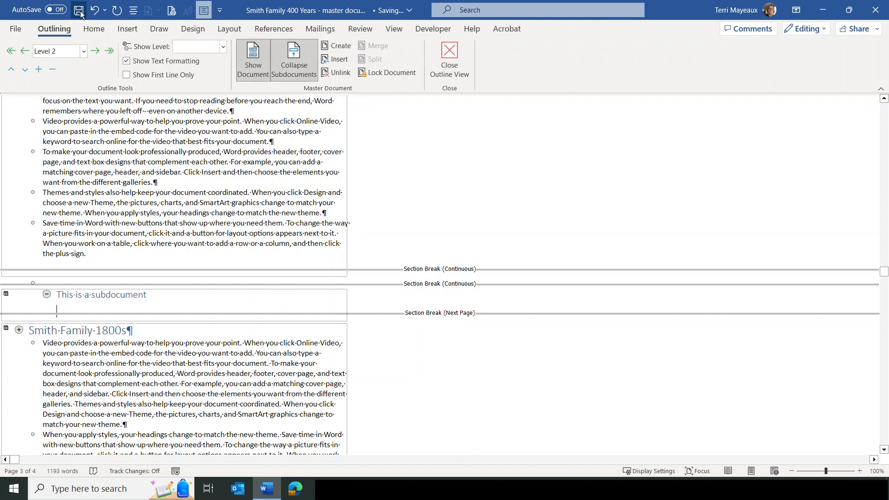
{"action": "left_click", "coordinate": [299, 64]}
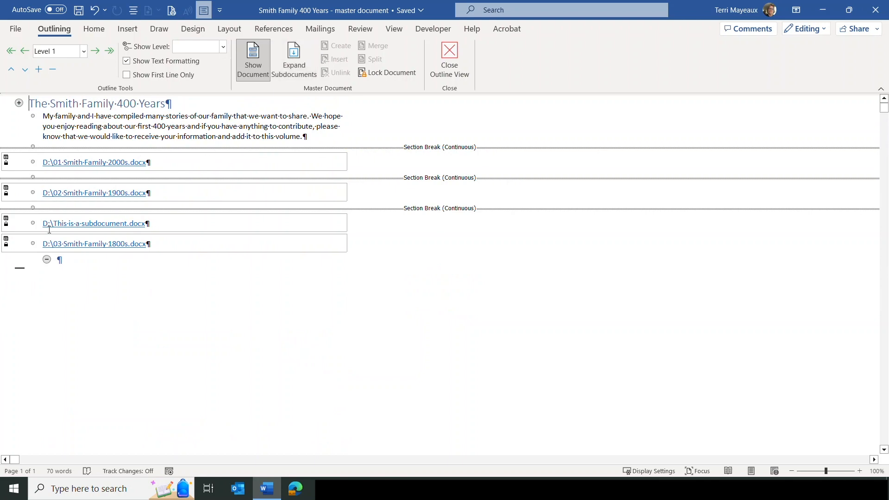
Step: Open and close the This is a subdocument file, then expand all subdocuments to full text
{"action": "left_click", "coordinate": [100, 225], "text": "ctrl"}
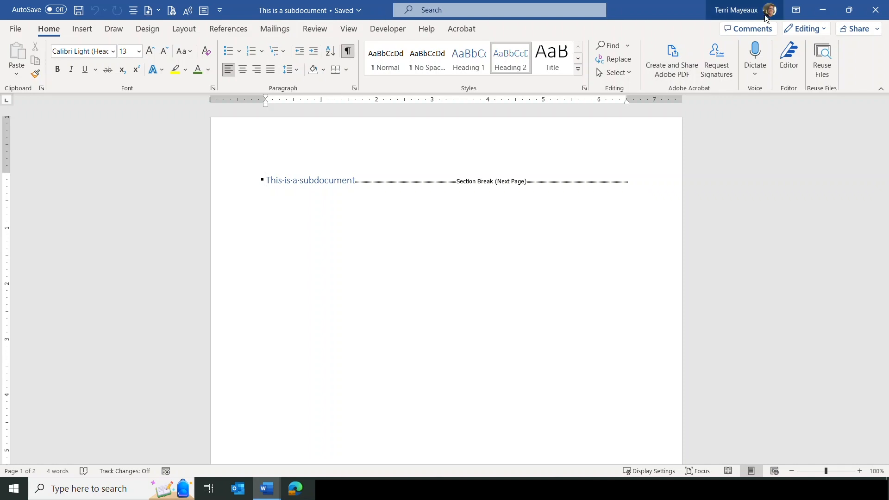
{"action": "left_click", "coordinate": [876, 10]}
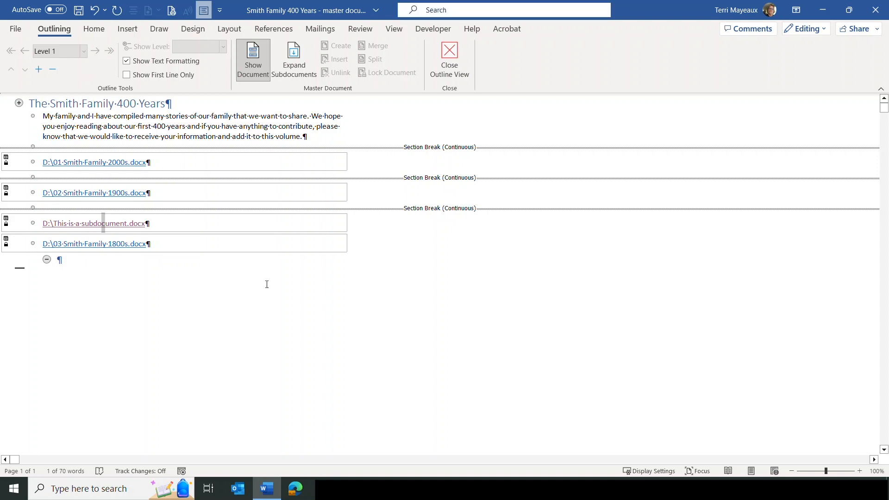
{"action": "left_click", "coordinate": [294, 53]}
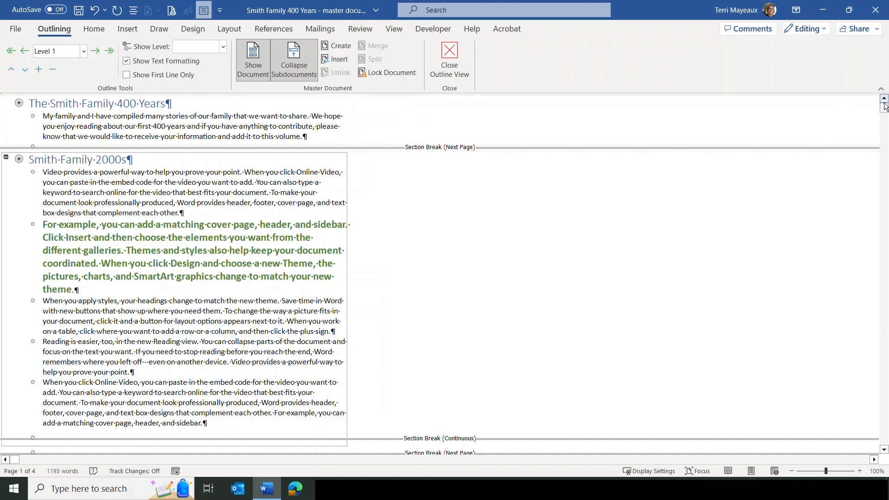
Step: Select the whole Smith Family 1800s subdocument by its subdocument icon
{"action": "left_click_drag", "start_coordinate": [884, 107], "coordinate": [884, 332]}
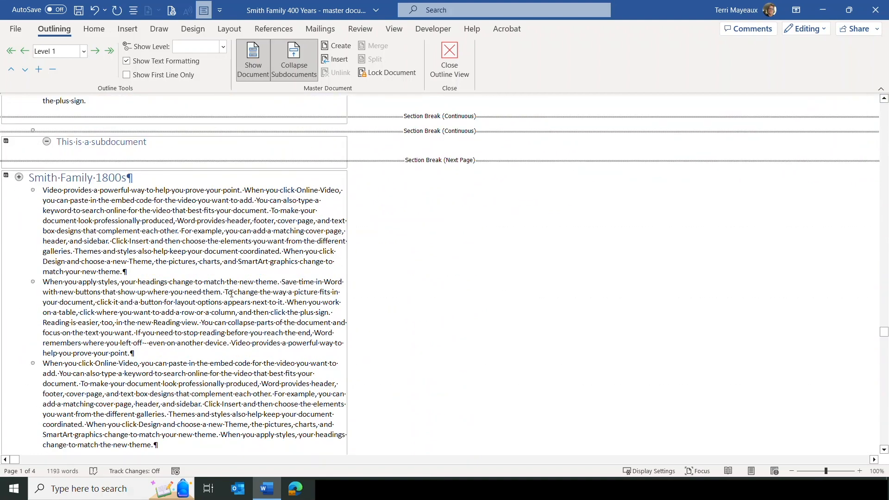
{"action": "left_click", "coordinate": [18, 177]}
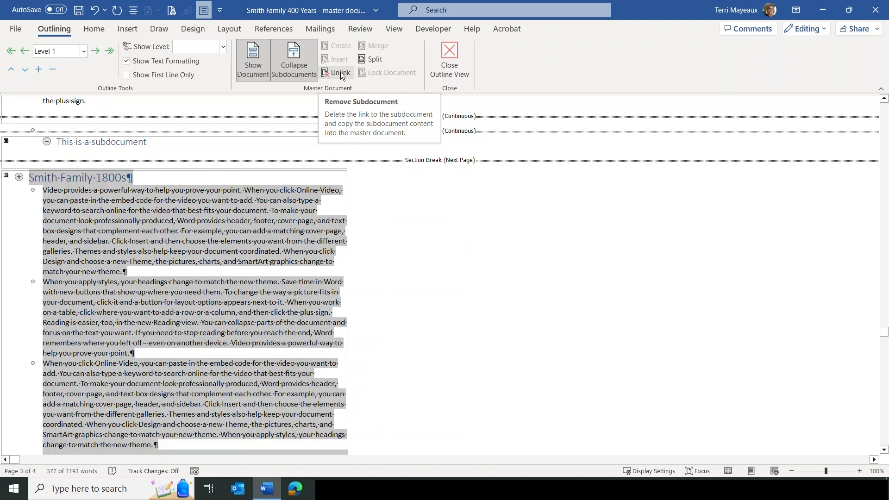
Step: Unlink Smith Family 1800s into master text and collapse the remaining subdocuments into file links
{"action": "left_click", "coordinate": [340, 72]}
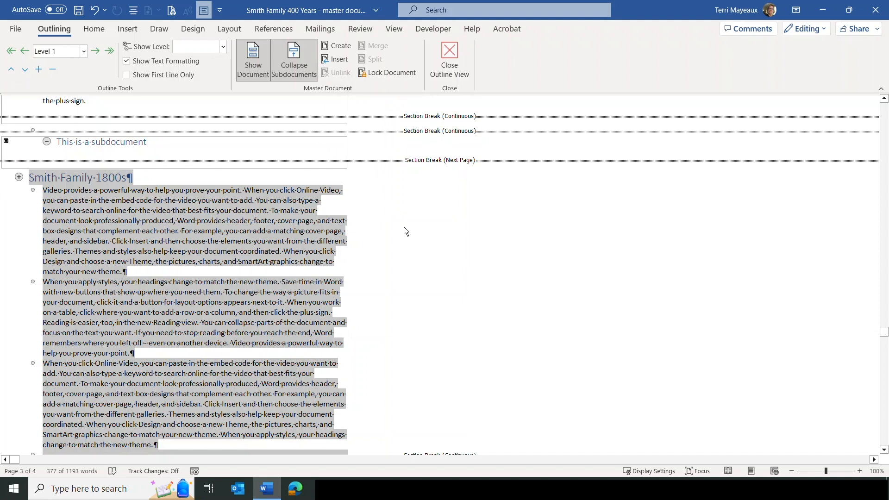
{"action": "left_click", "coordinate": [294, 56]}
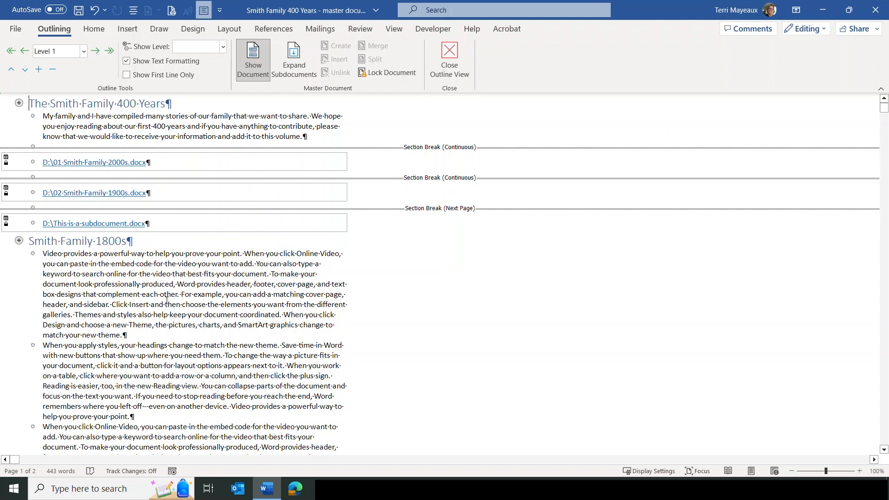
Step: Expand the subdocuments to full text and lock the master document, toggling Lock Document on, off, on
{"action": "left_click", "coordinate": [293, 55]}
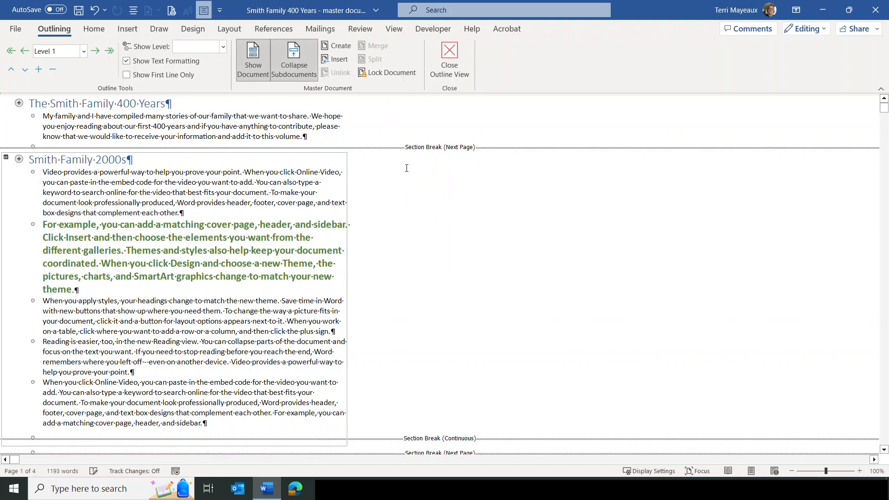
{"action": "left_click", "coordinate": [393, 74]}
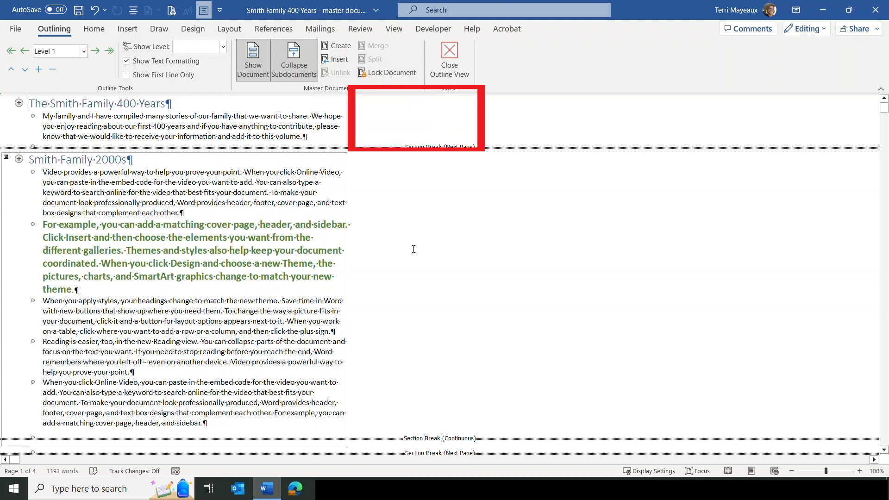
{"action": "left_click", "coordinate": [383, 74]}
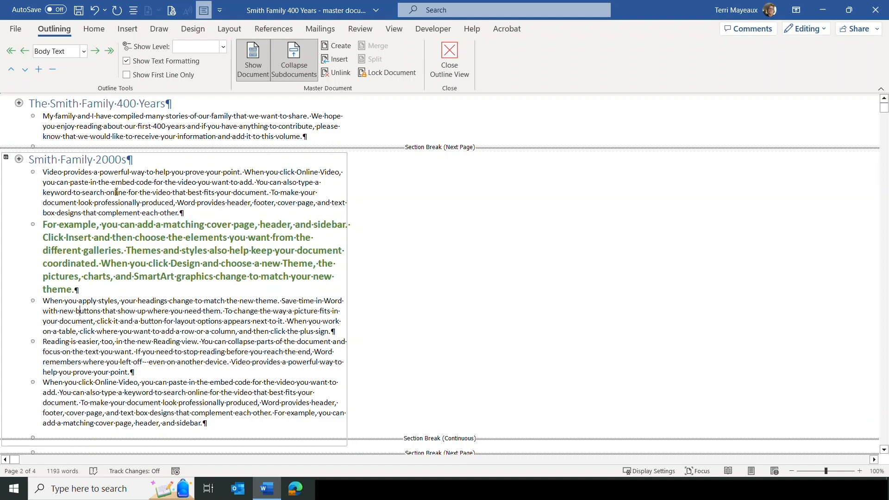
{"action": "left_click", "coordinate": [376, 73]}
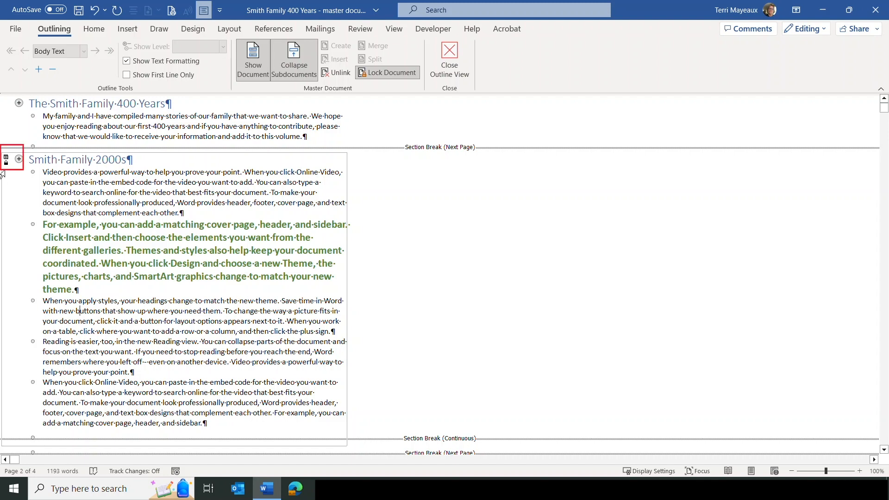
Step: Try applying the highlighter to words in the locked 2000s paragraph; the text stays unhighlighted
{"action": "left_click", "coordinate": [94, 31]}
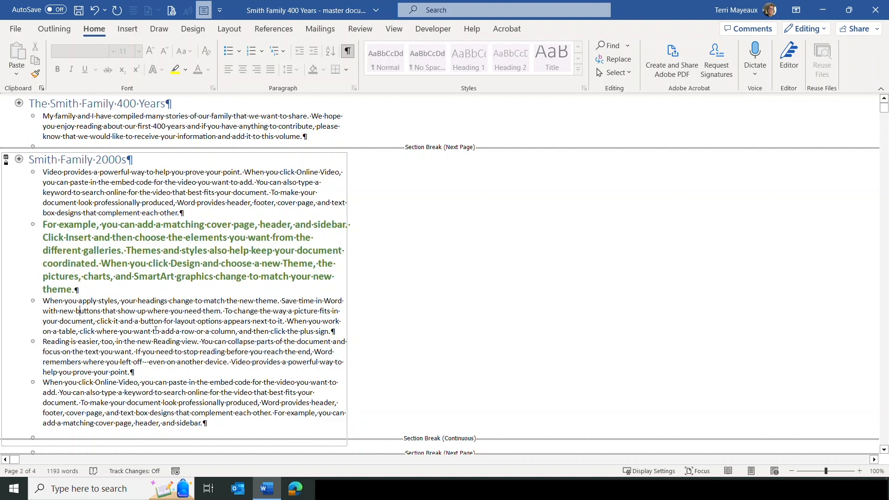
{"action": "left_click", "coordinate": [175, 74]}
{"action": "left_click_drag", "start_coordinate": [148, 311], "coordinate": [258, 314]}
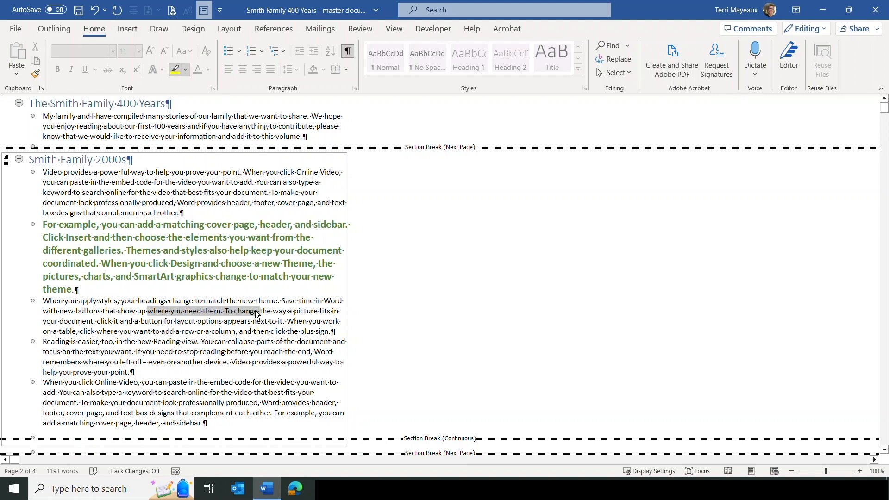
{"action": "left_click", "coordinate": [220, 350]}
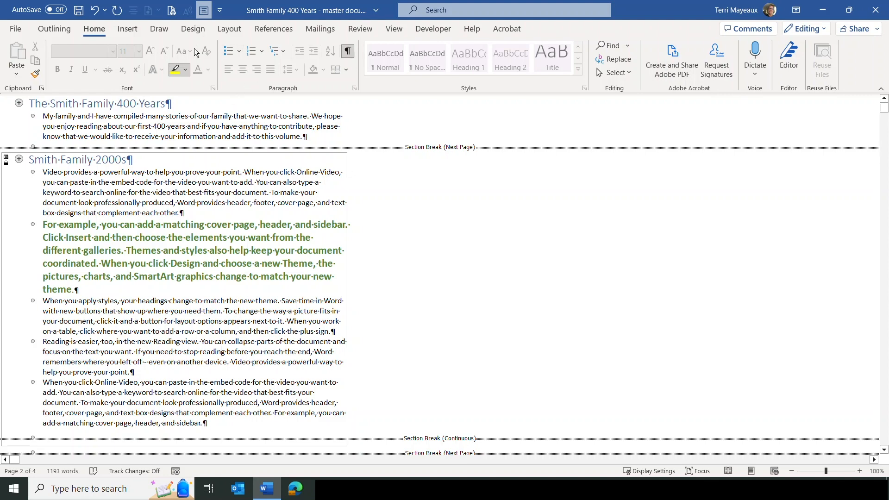
Step: Toggle Lock Document for the master document and close Outline view to show normal pages
{"action": "left_click", "coordinate": [54, 31]}
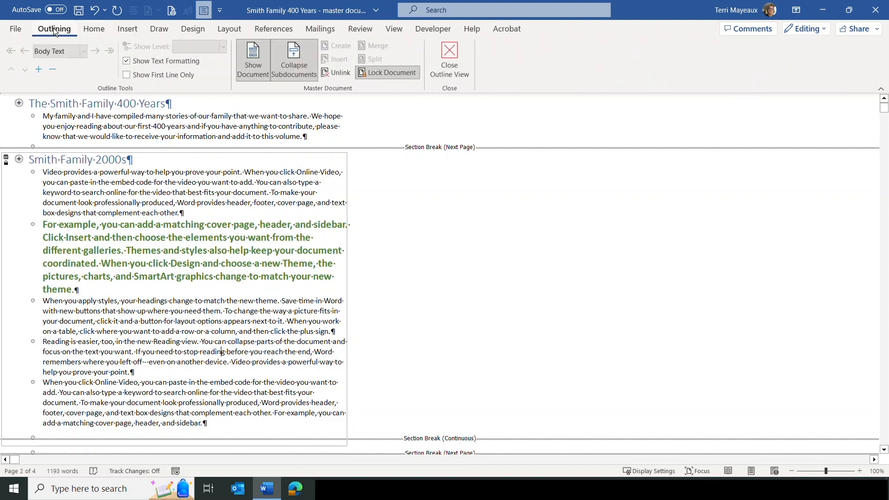
{"action": "left_click", "coordinate": [396, 73]}
{"action": "left_click", "coordinate": [447, 52]}
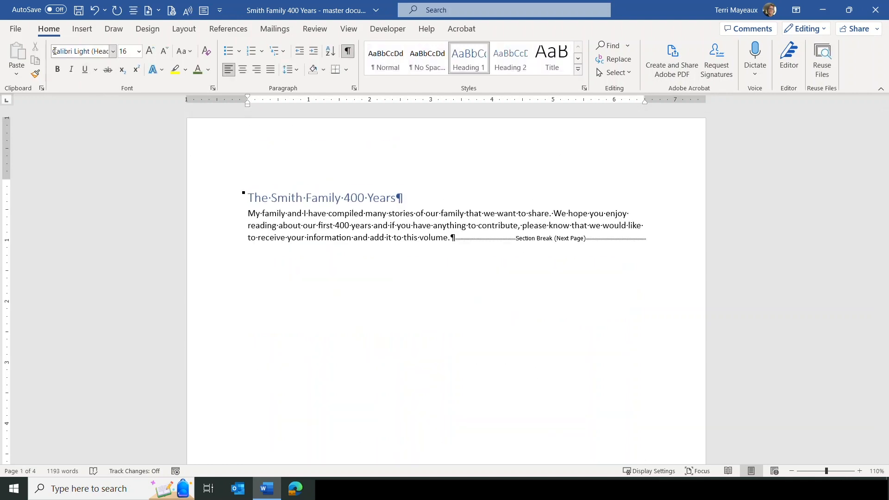
{"action": "left_click", "coordinate": [22, 30]}
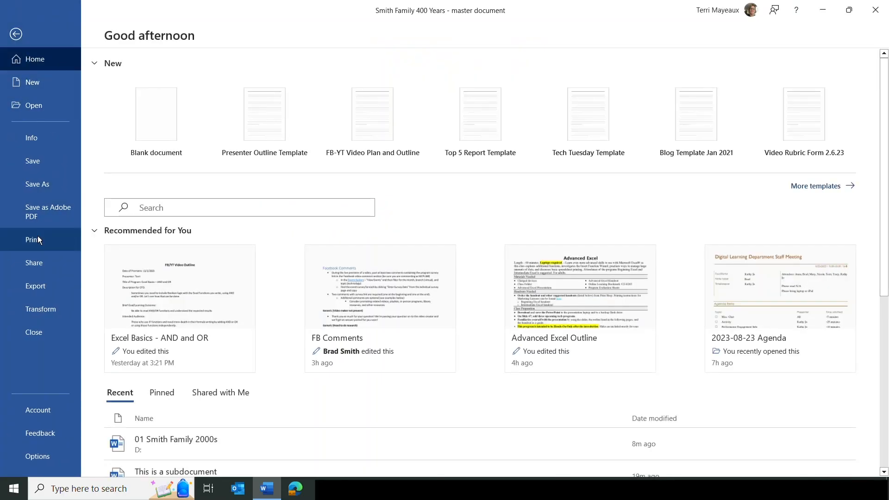
{"action": "left_click", "coordinate": [38, 238]}
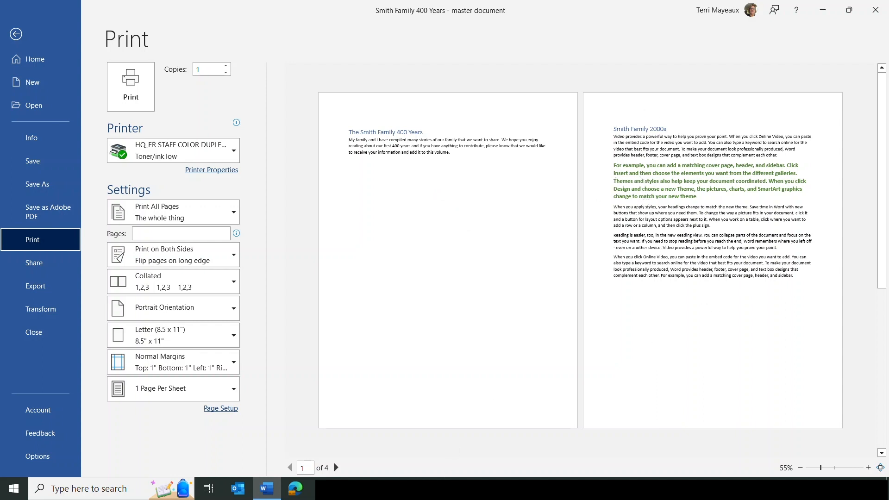
{"action": "left_click", "coordinate": [337, 469]}
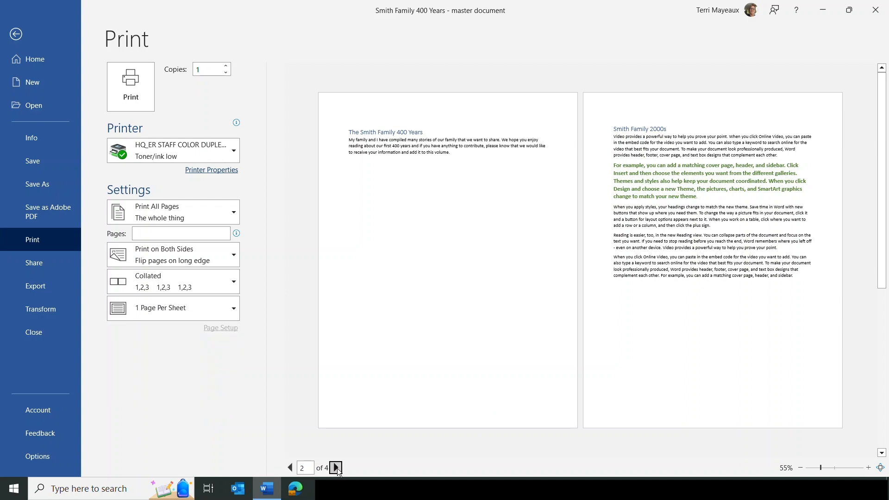
{"action": "left_click", "coordinate": [338, 467]}
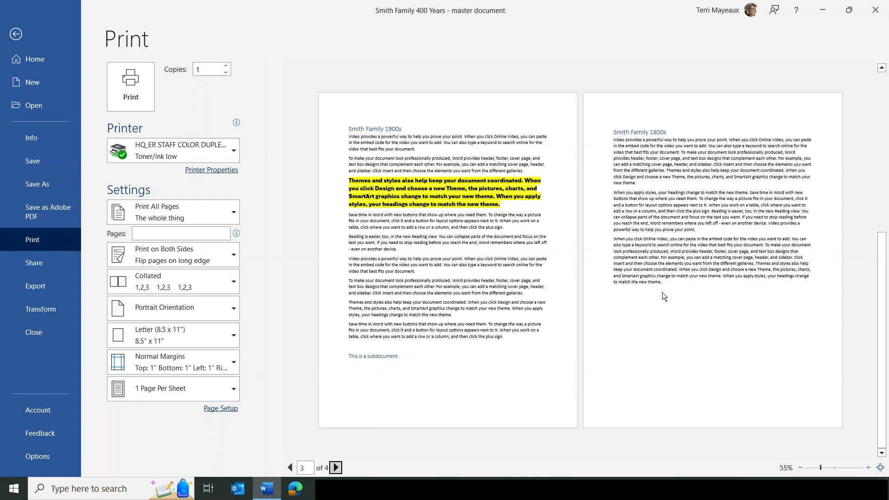
{"action": "left_click", "coordinate": [17, 34]}
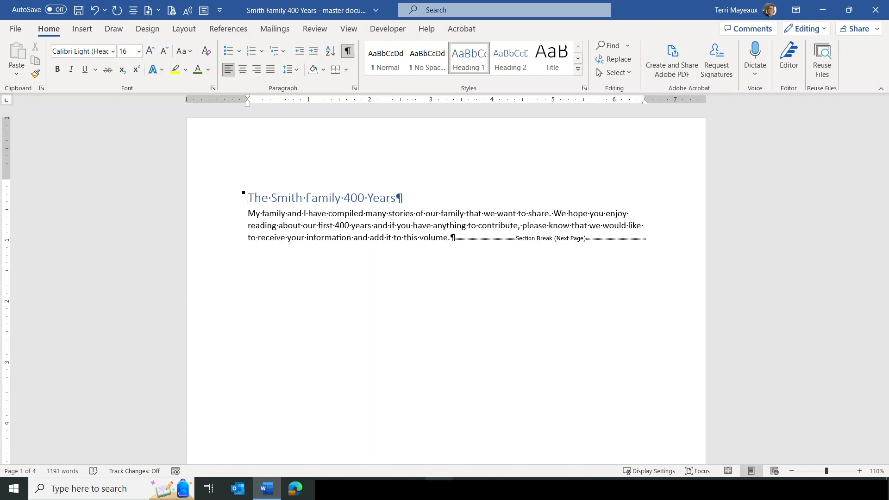
{"action": "key", "text": "super+e"}
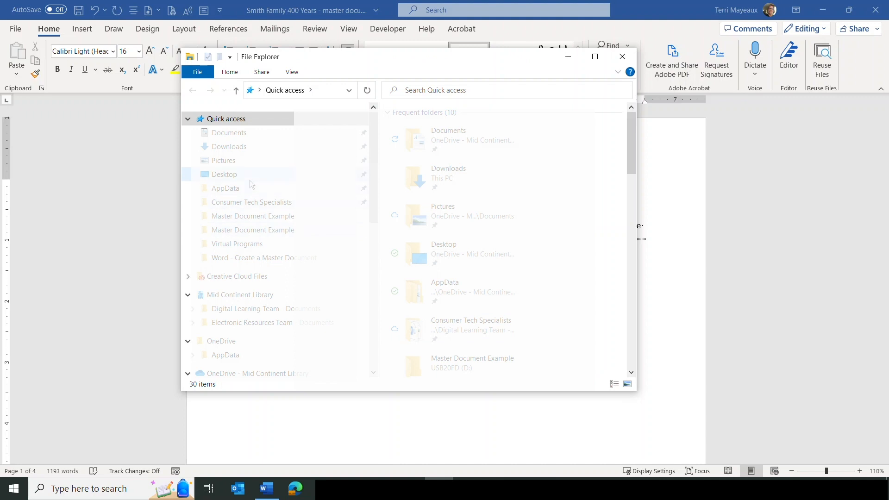
{"action": "left_click_drag", "start_coordinate": [371, 207], "coordinate": [372, 329]}
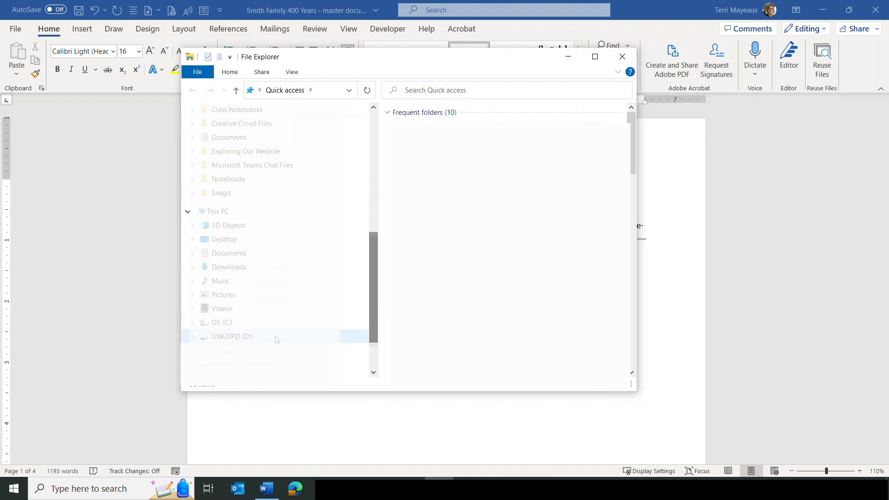
{"action": "left_click", "coordinate": [238, 337]}
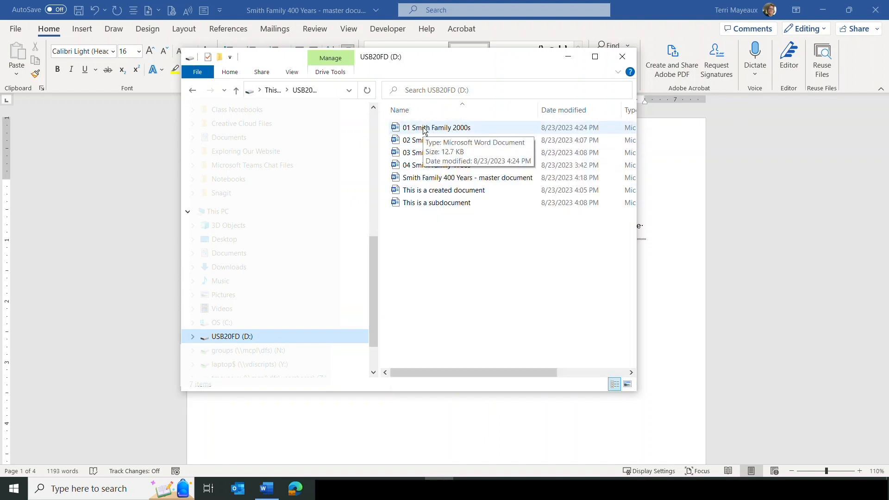
{"action": "double_click", "coordinate": [425, 128]}
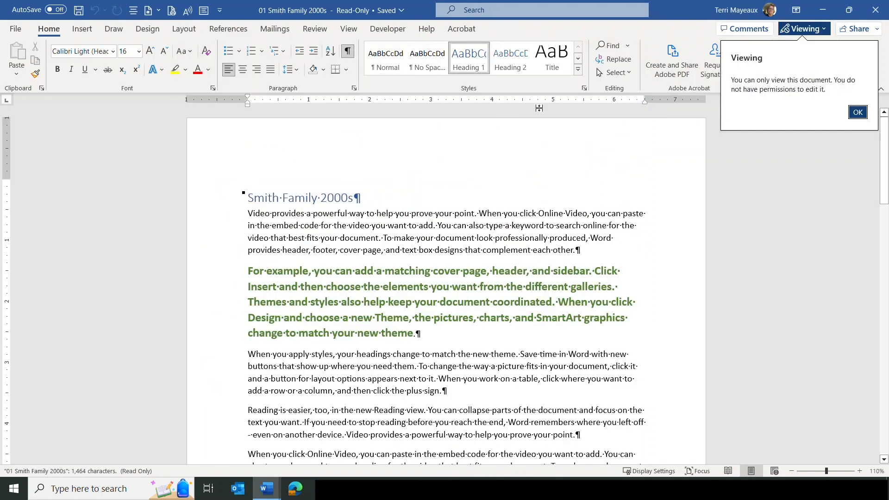
{"action": "left_click", "coordinate": [867, 13]}
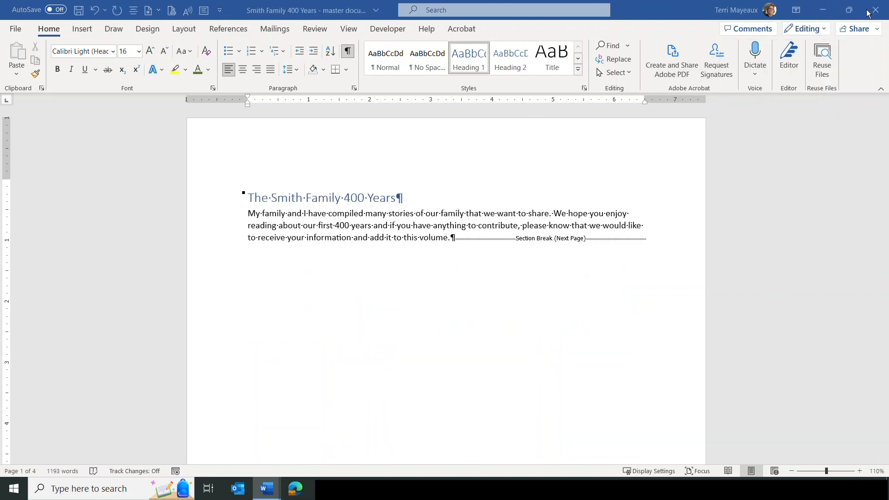